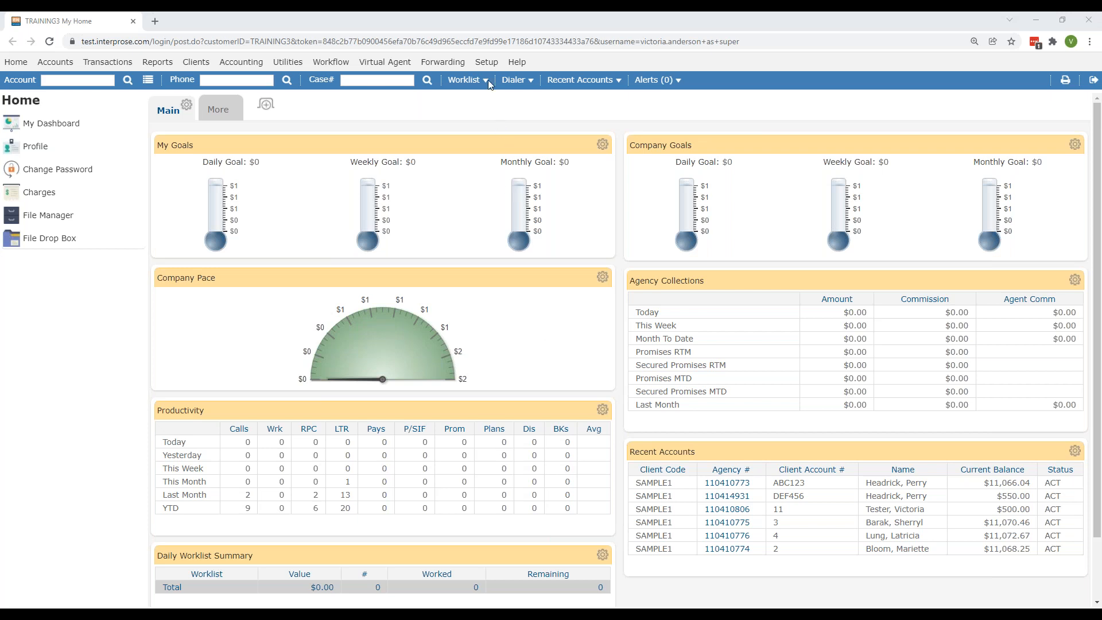
Open the "Sample 1 - Client" profile from the ETL import profiles
left_click(480, 66)
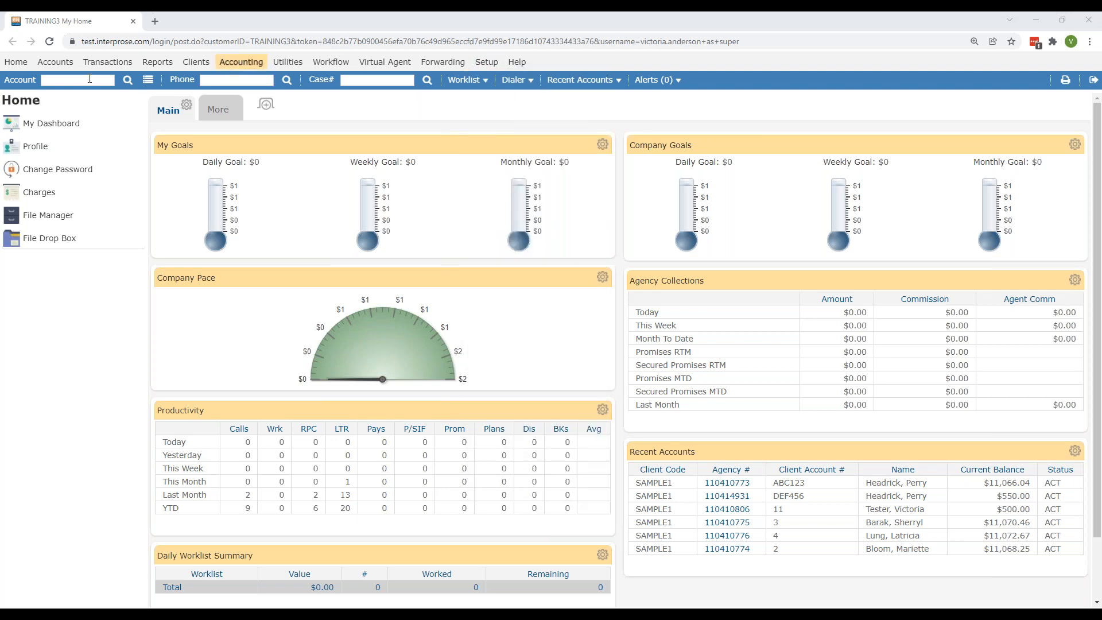
left_click(69, 60)
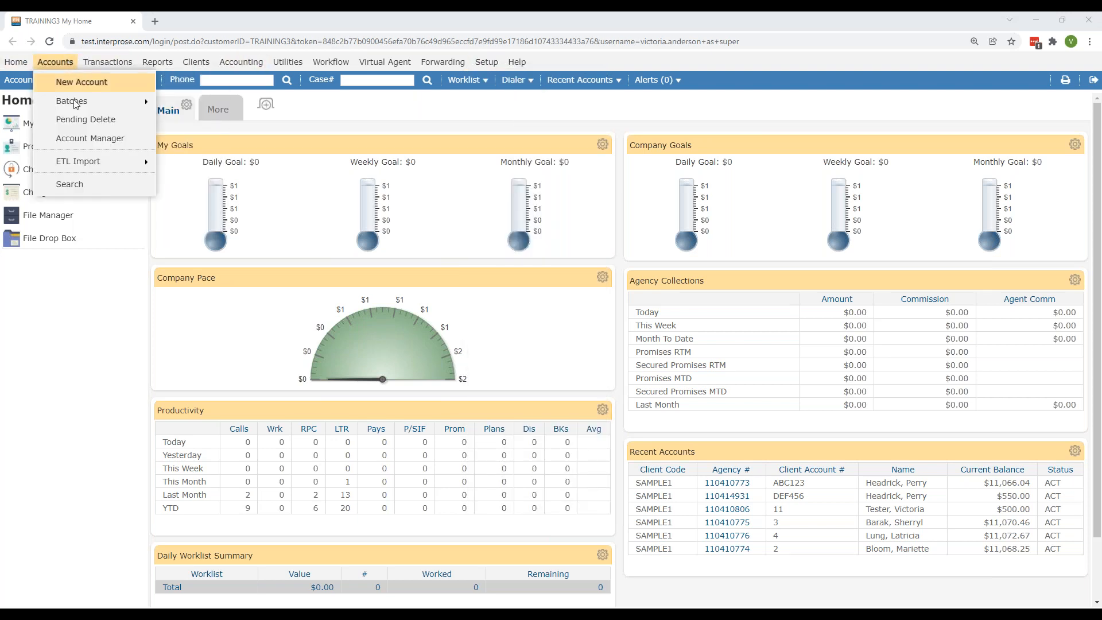
mouse_move(86, 161)
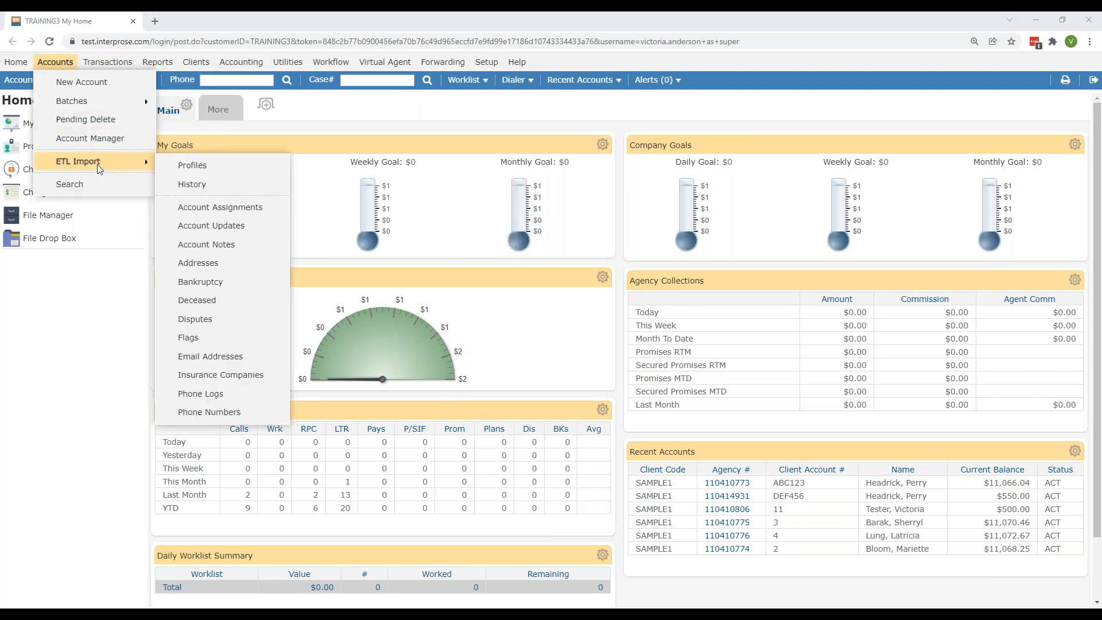
left_click(191, 166)
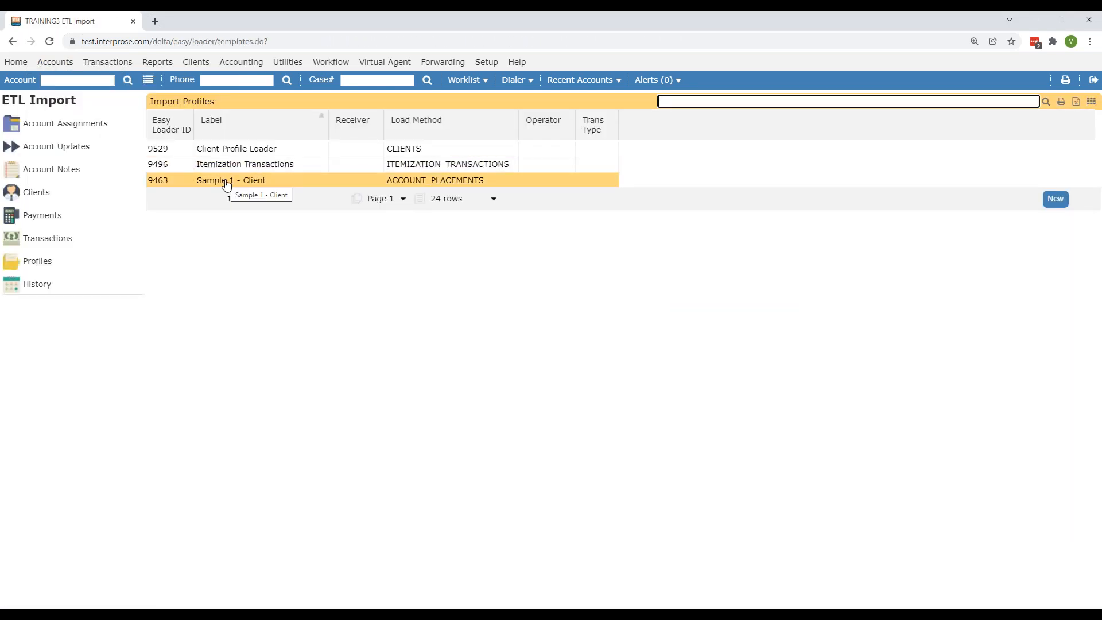
left_click(226, 182)
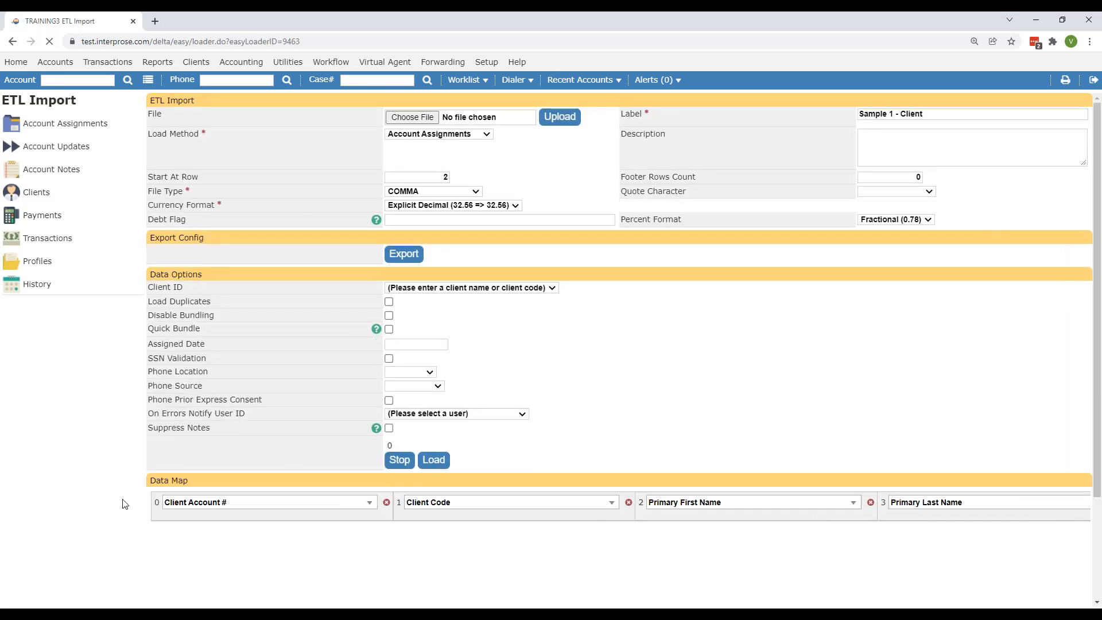
Upload the file "Sample 1 Itemization Trans File.csv" to the import profile
left_click(413, 116)
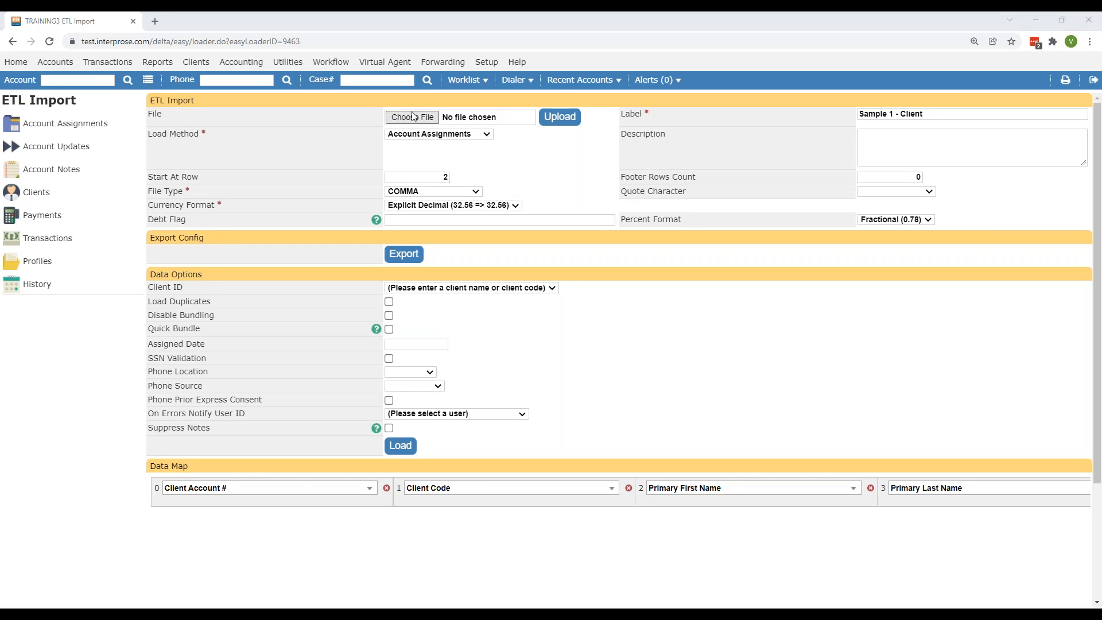
left_click(508, 228)
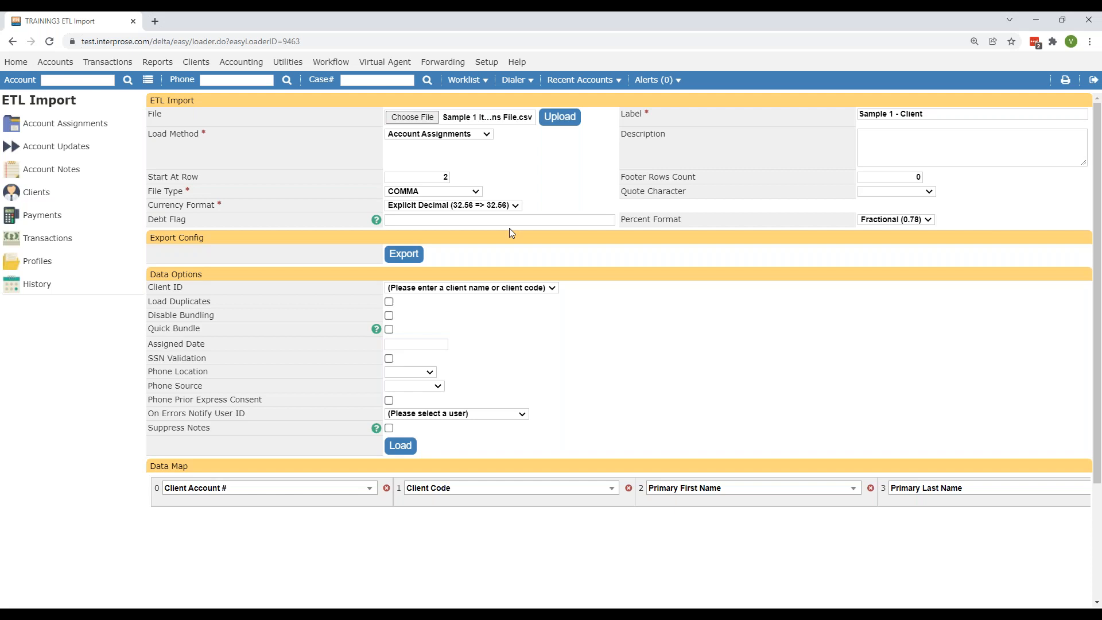
left_click(564, 118)
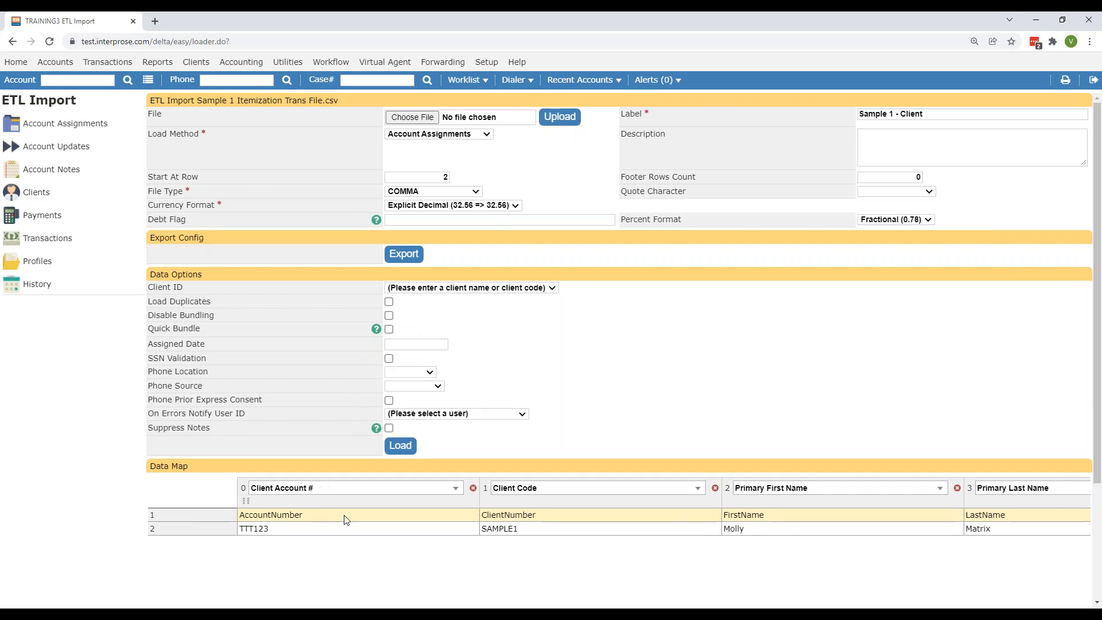
Review the itemization columns in the data map, load the uploaded file and open the import history
scroll(361, 502, "down", 3)
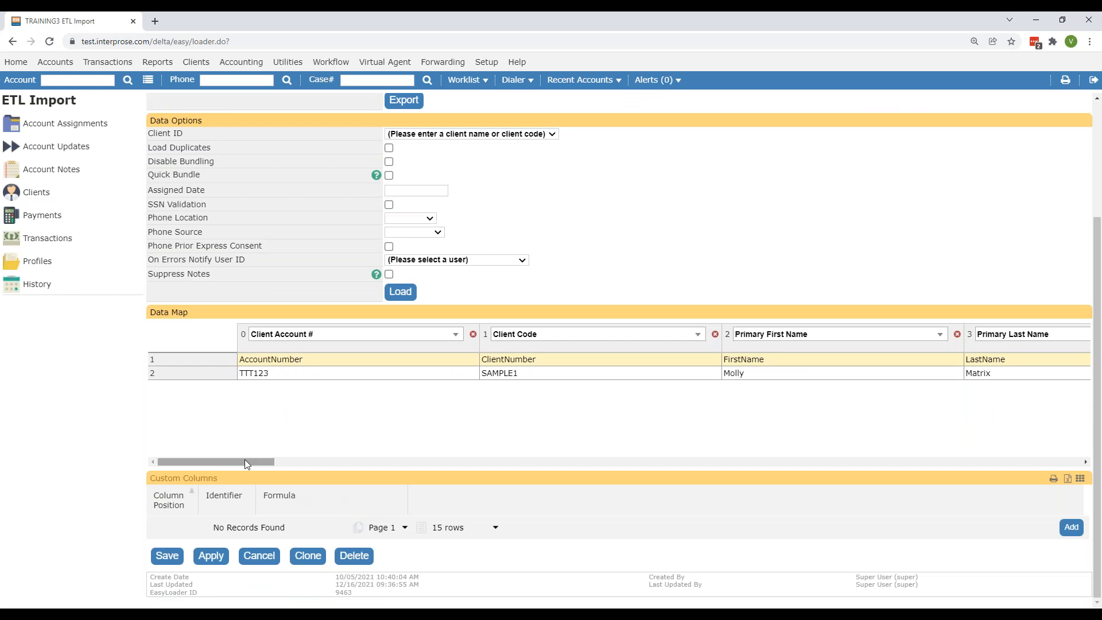
left_click_drag(246, 461, 924, 454)
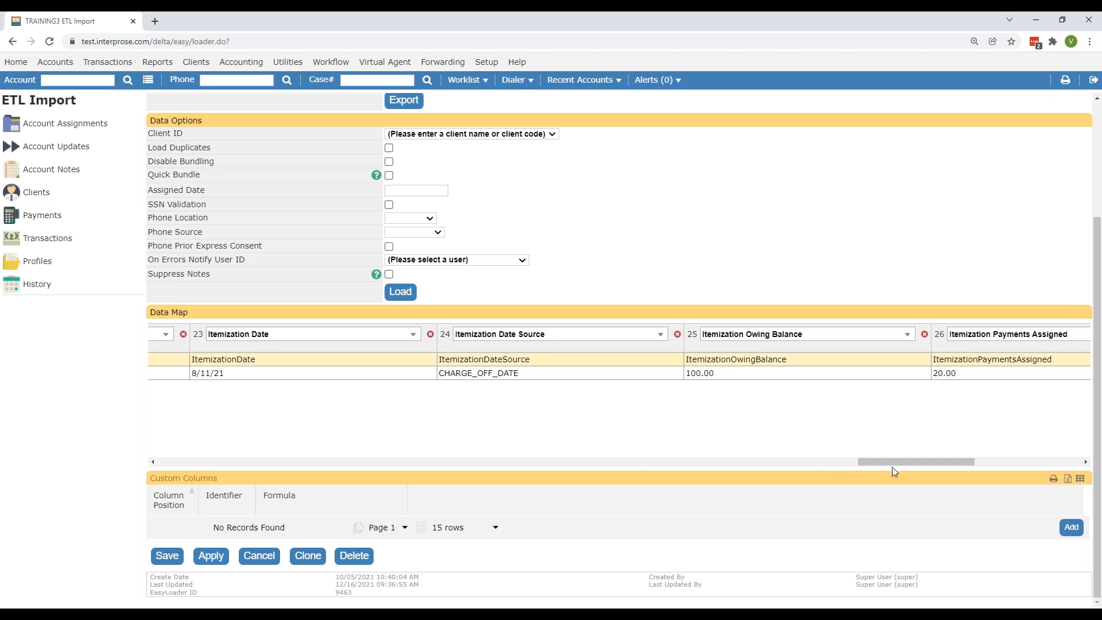
left_click_drag(884, 462, 926, 461)
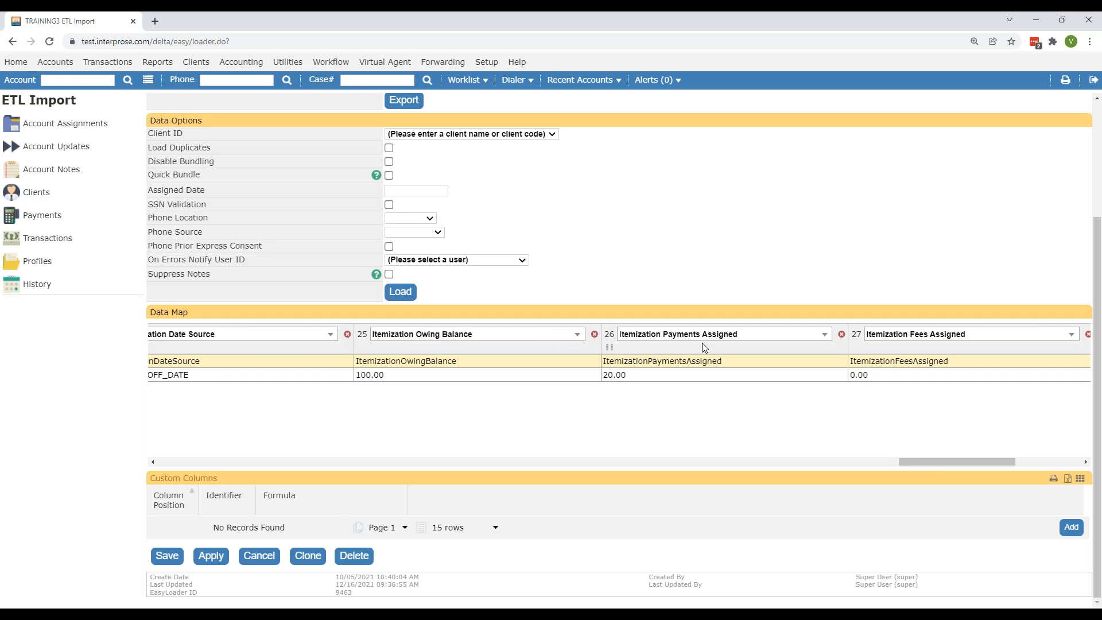
left_click_drag(932, 461, 996, 462)
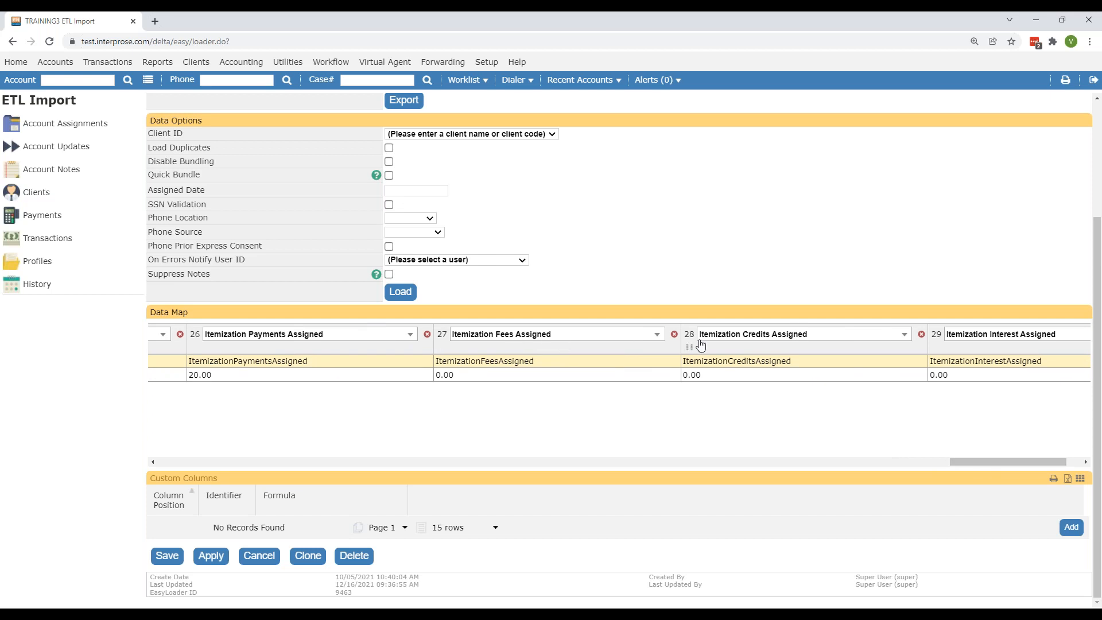
left_click_drag(965, 461, 980, 462)
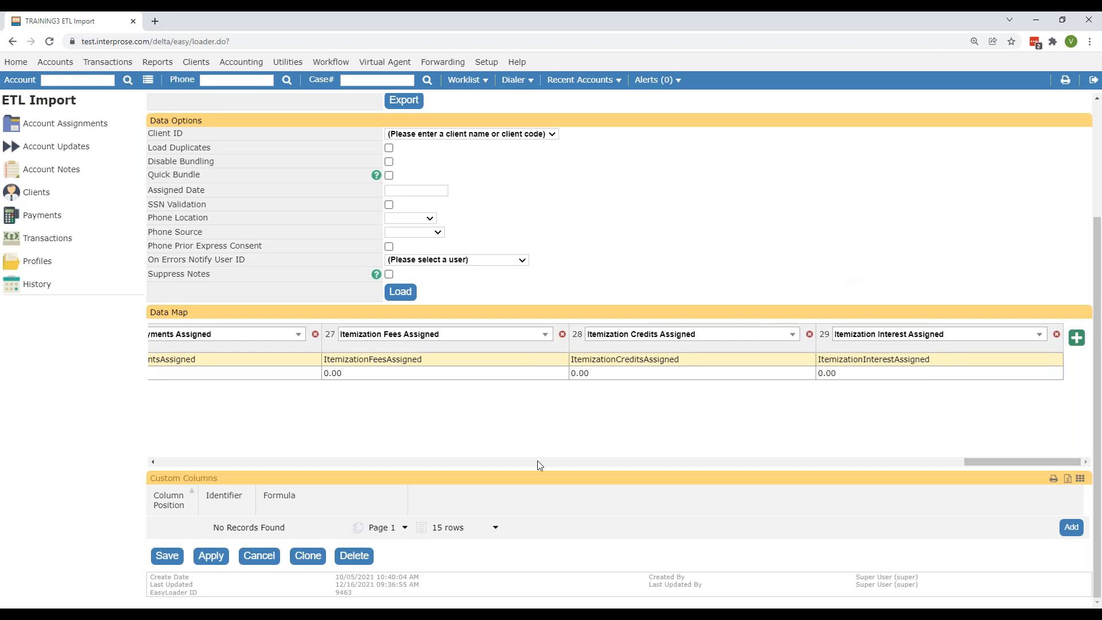
left_click(400, 293)
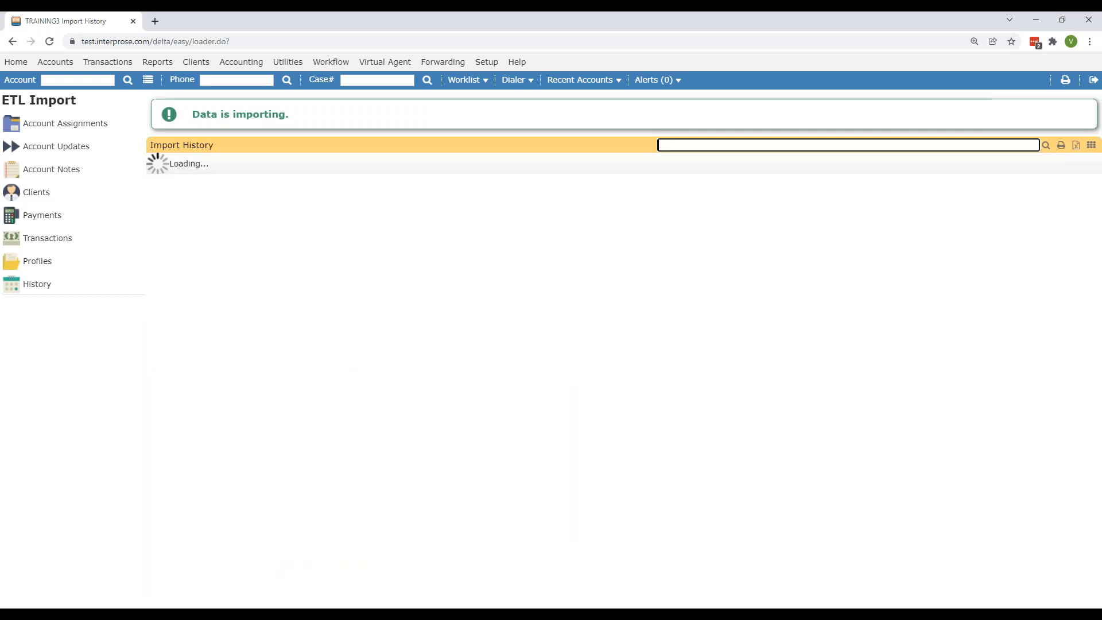
left_click(92, 283)
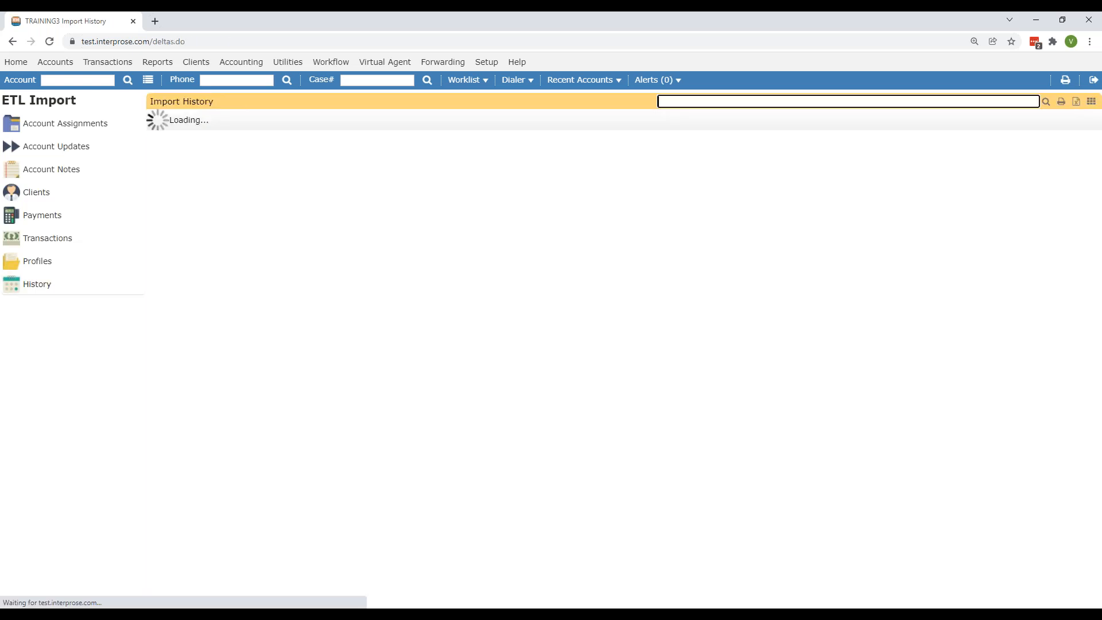
Look up the newly imported account by its client account number and view its itemization details and transactions
left_click(76, 83)
type("TTT123")
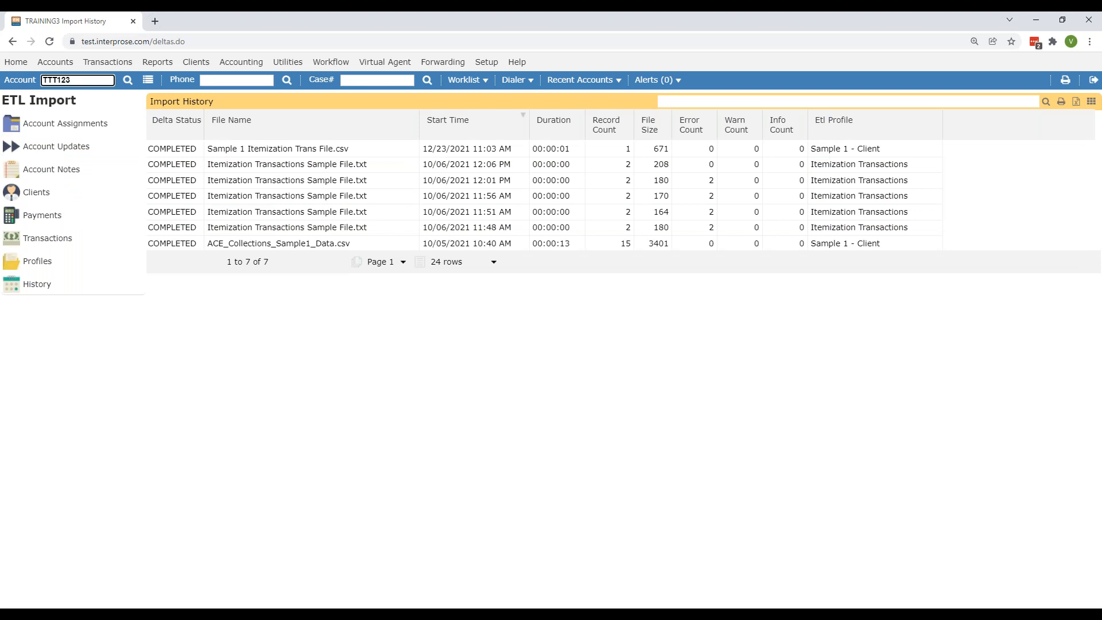
key("Return")
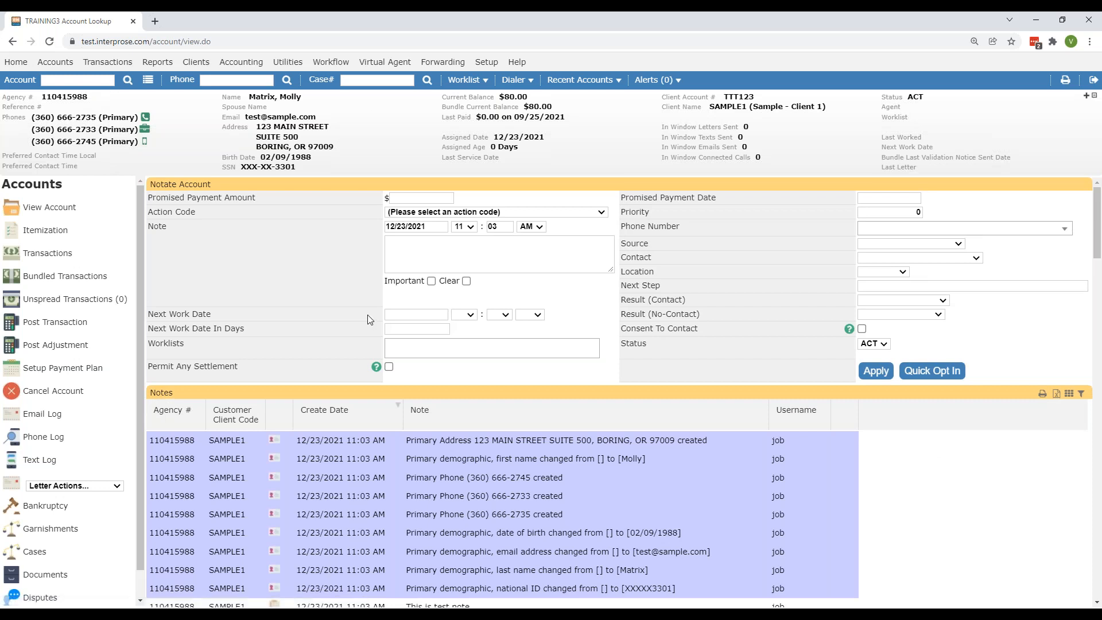
left_click(67, 230)
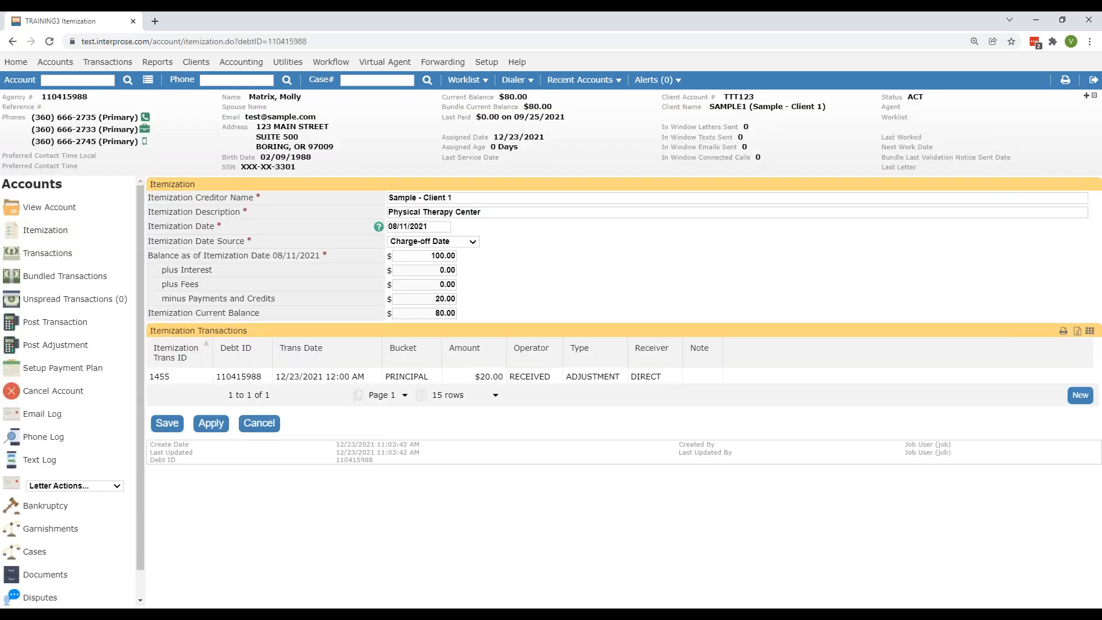
left_click(512, 376)
Open the "Client Profile Loader" ETL import profile and examine its Overlay option and data map columns
left_click(55, 62)
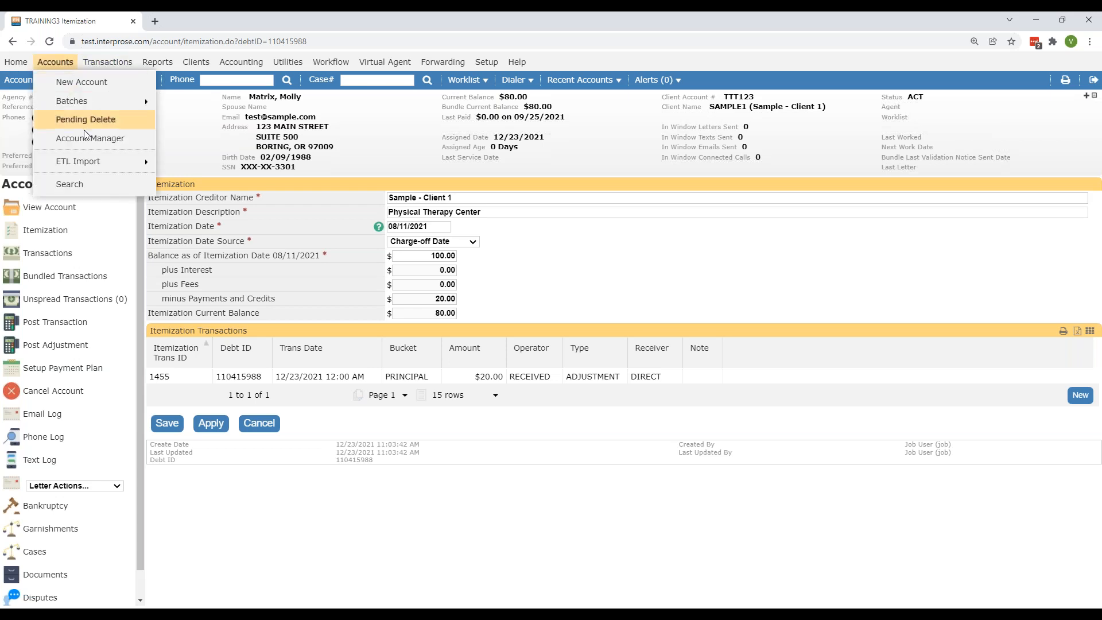
mouse_move(121, 163)
left_click(180, 165)
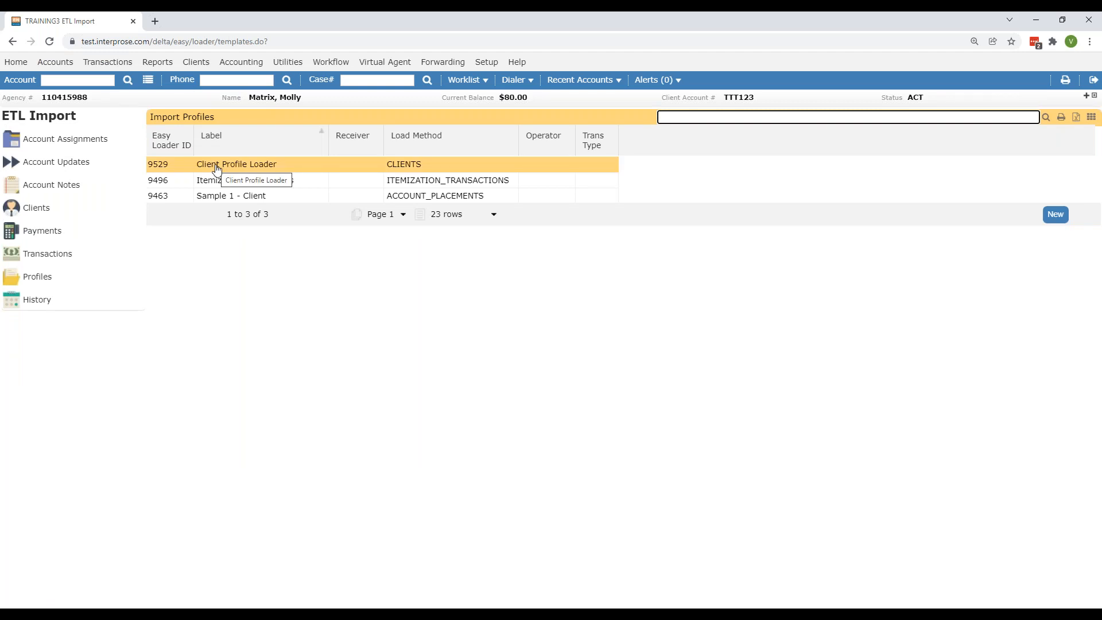
left_click(216, 167)
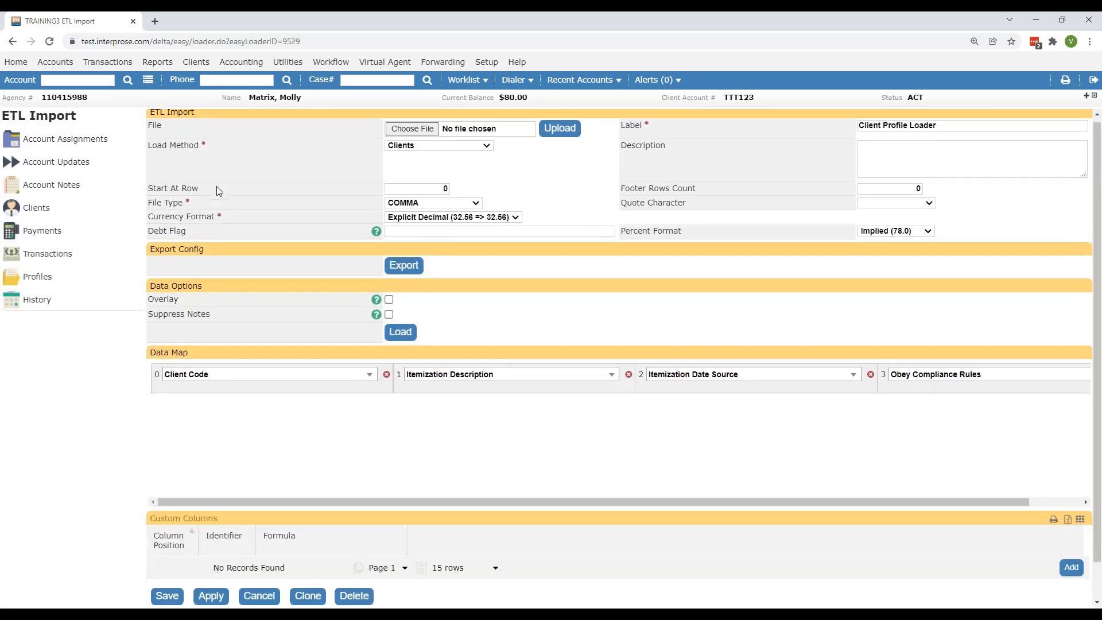
scroll(218, 195, "down", 1)
left_click_drag(181, 259, 148, 259)
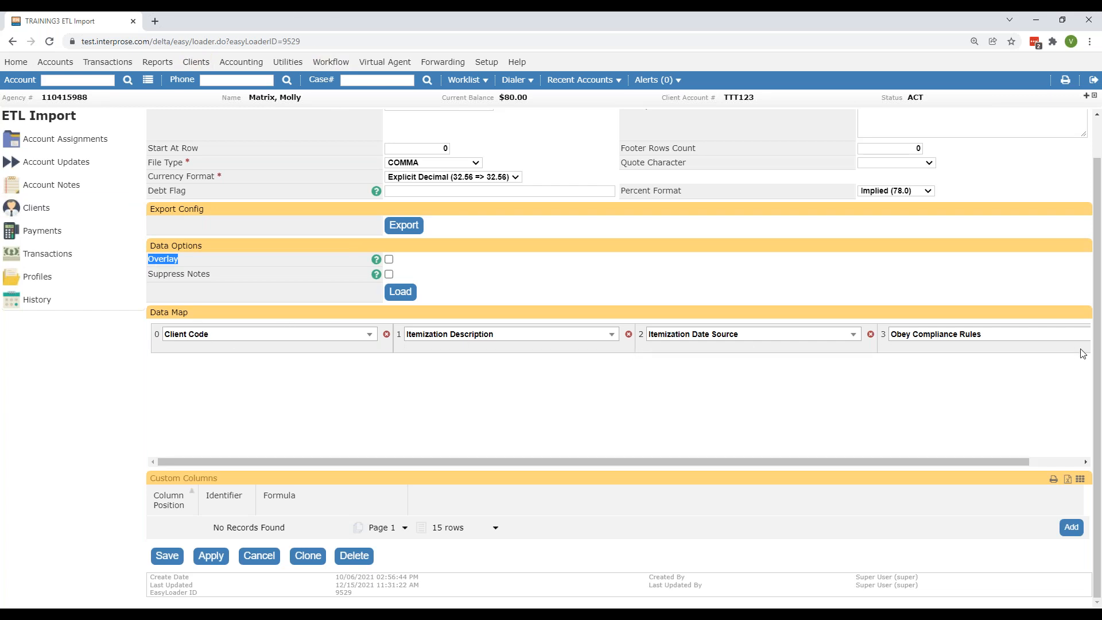
mouse_move(476, 461)
left_mouse_down()
mouse_move(490, 463)
mouse_move(461, 459)
left_mouse_up()
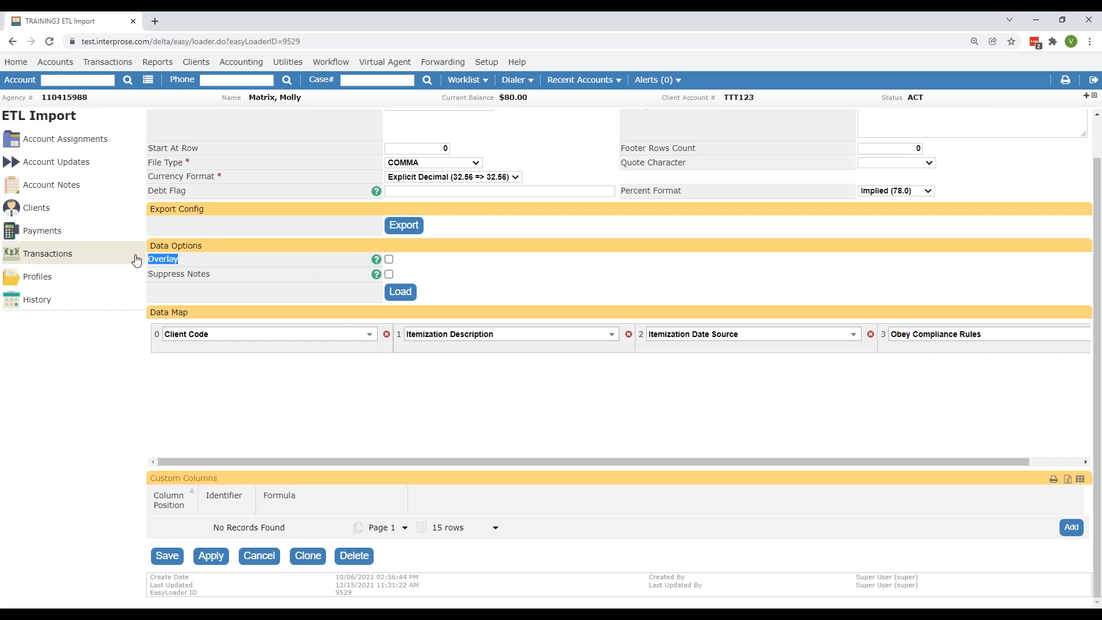
left_click_drag(163, 259, 176, 259)
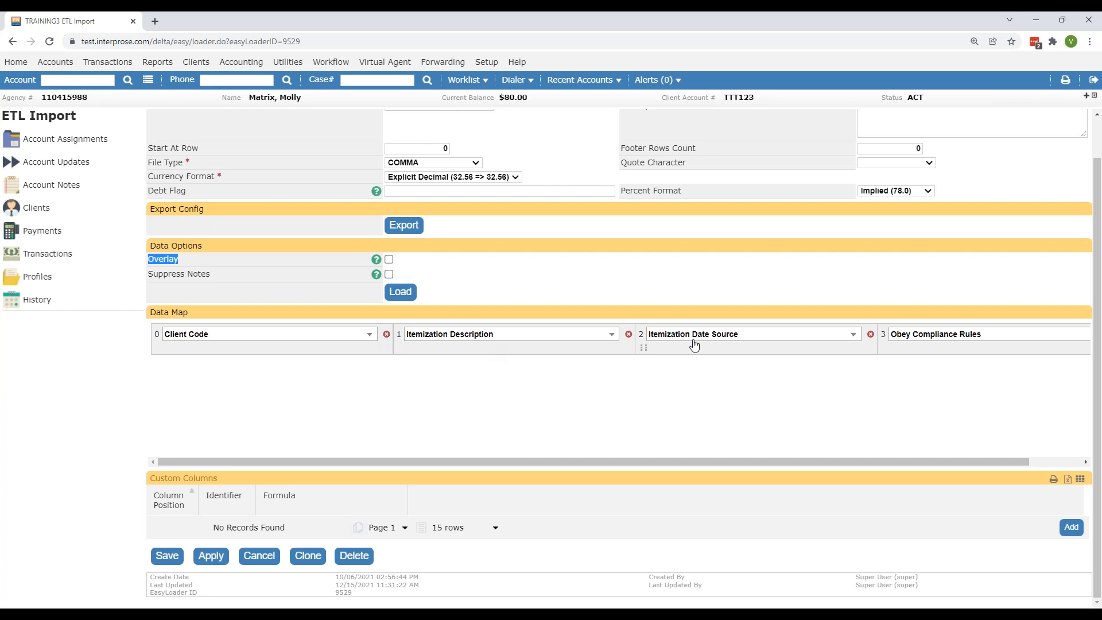
left_click_drag(876, 464, 927, 454)
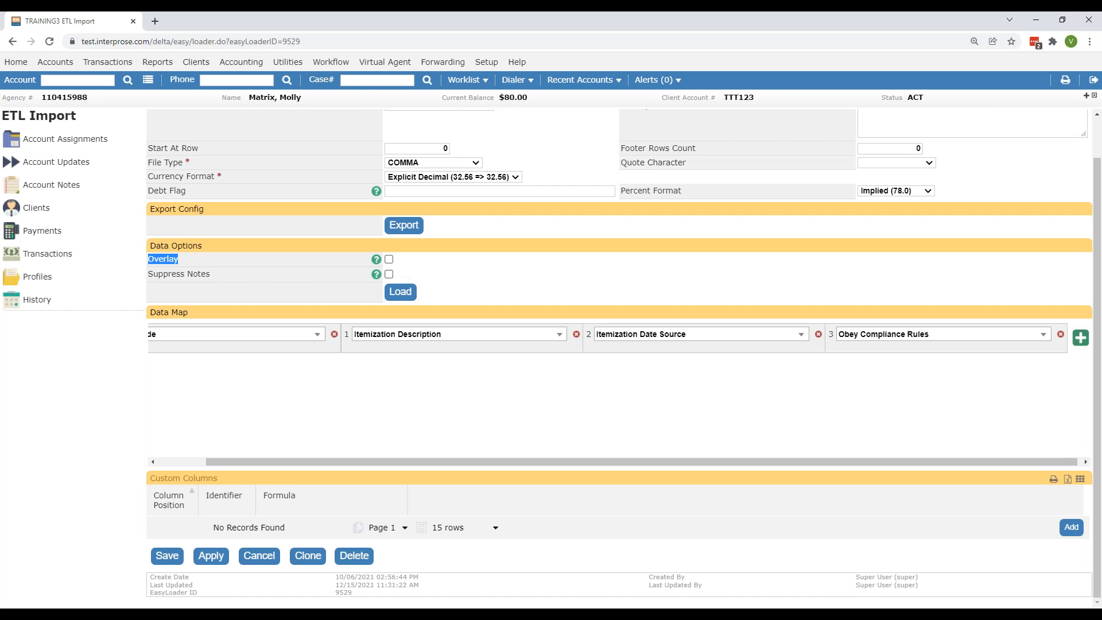
Open the Client Access user interface configuration and examine the Enable Itemization Transactions option
left_click(486, 62)
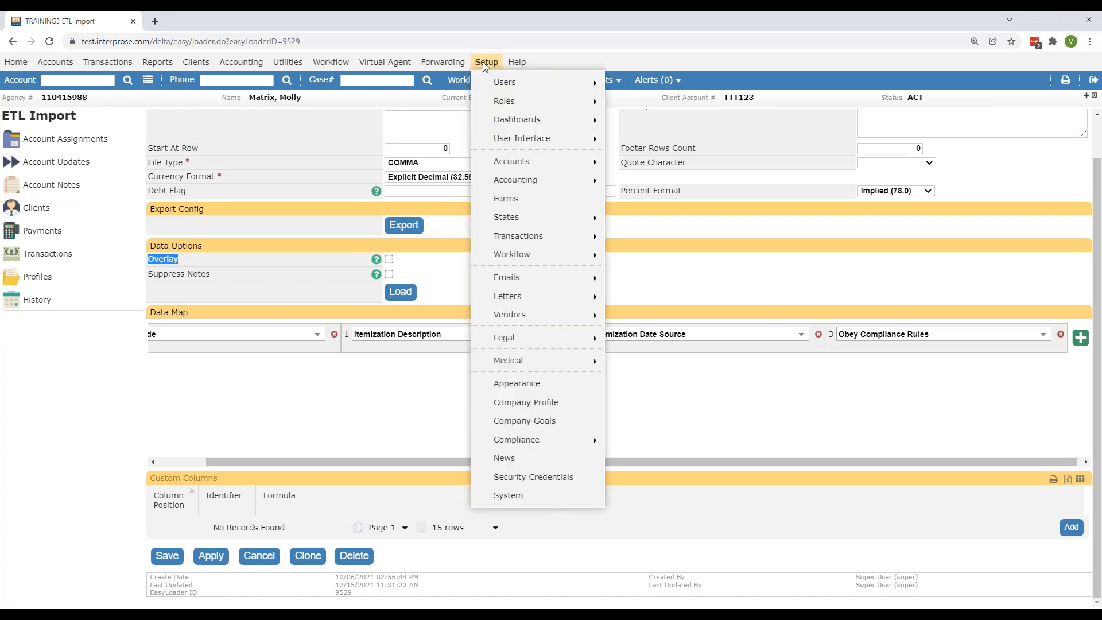
mouse_move(504, 137)
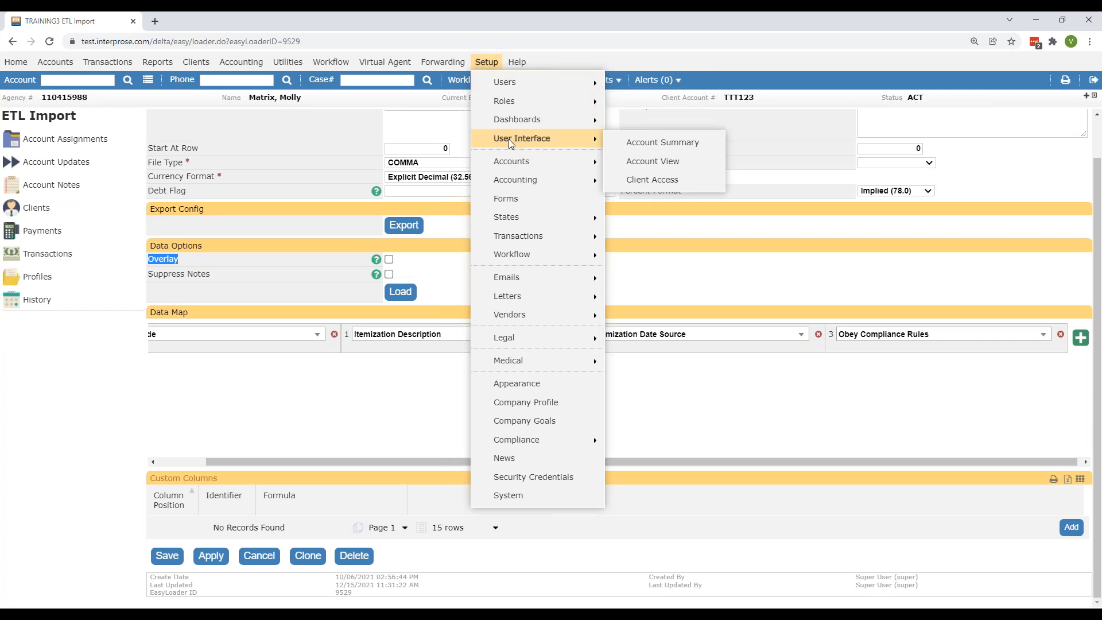
left_click(669, 181)
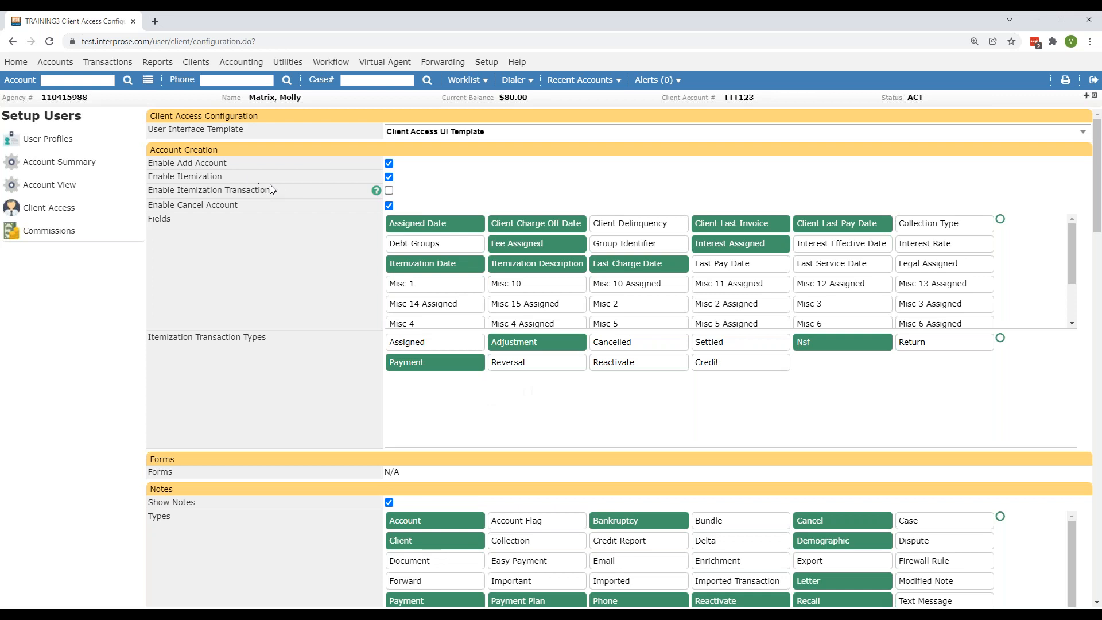
left_click_drag(277, 192, 151, 194)
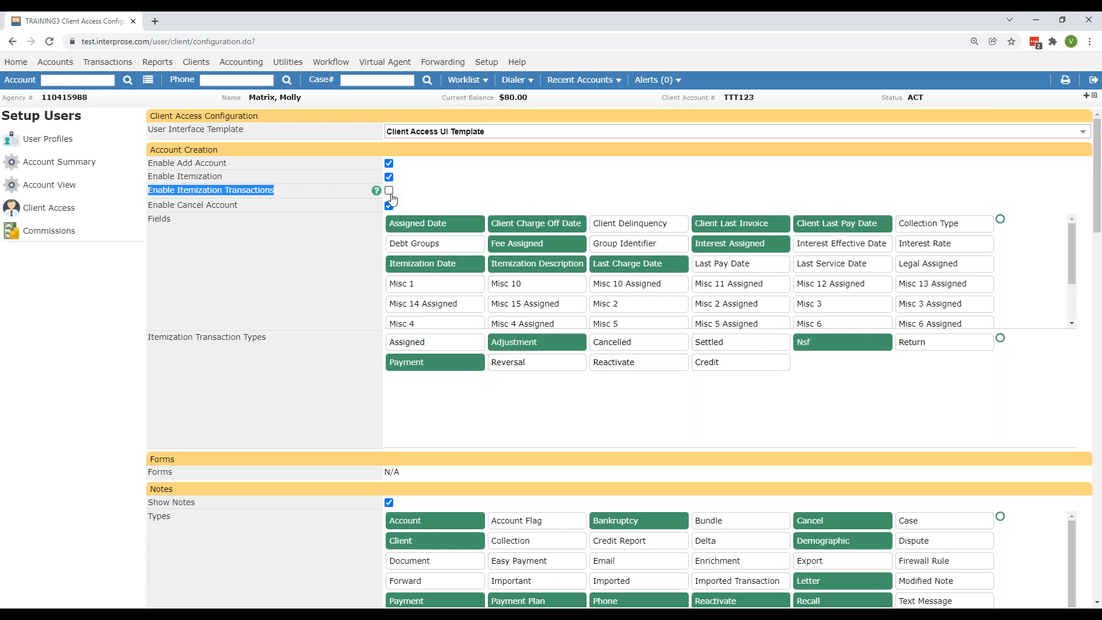
Open the ClientAccessSample user profile and become that user
left_click(486, 62)
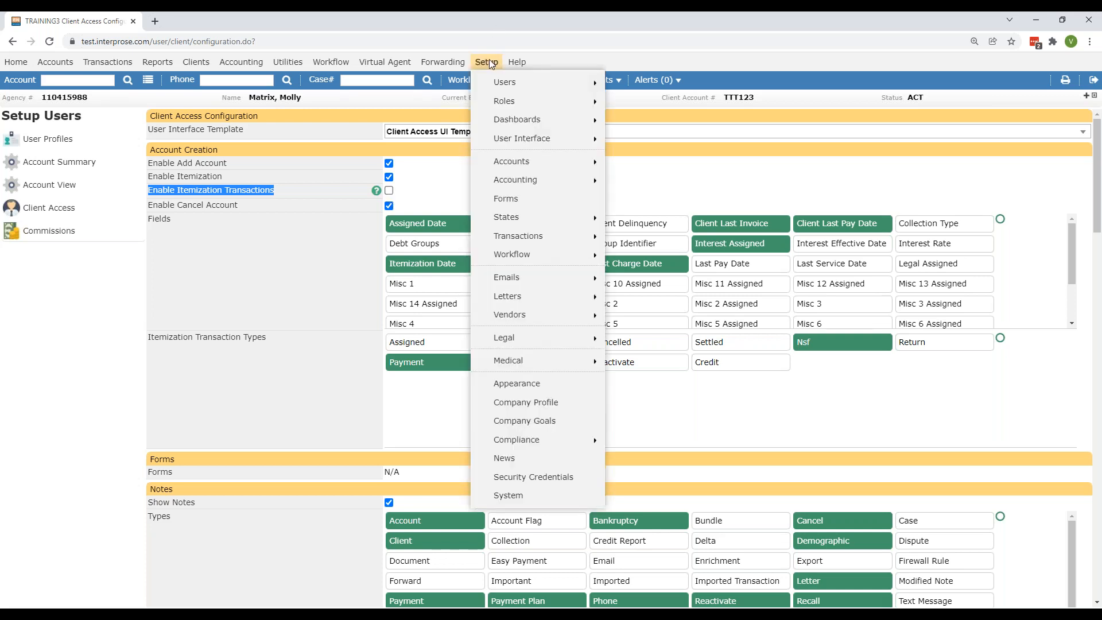
mouse_move(504, 85)
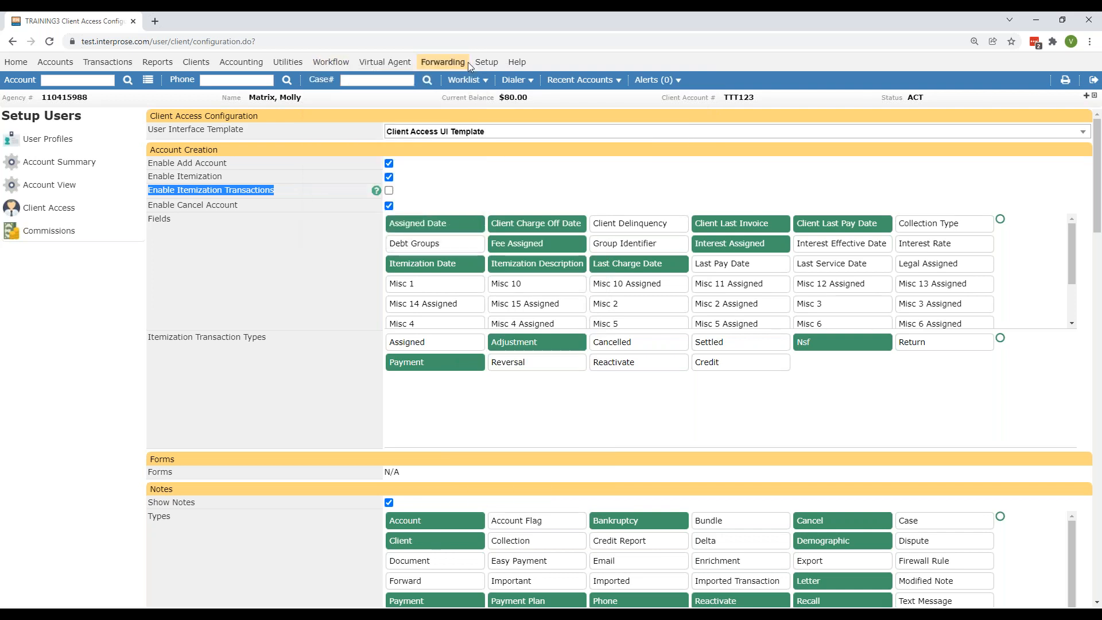
mouse_move(598, 81)
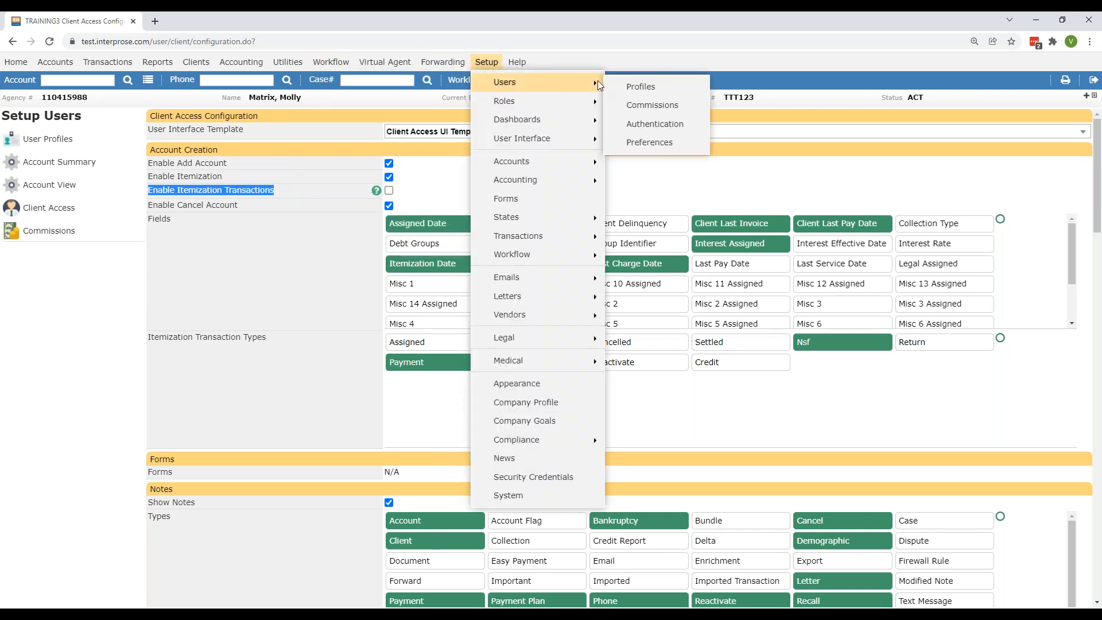
left_click(639, 87)
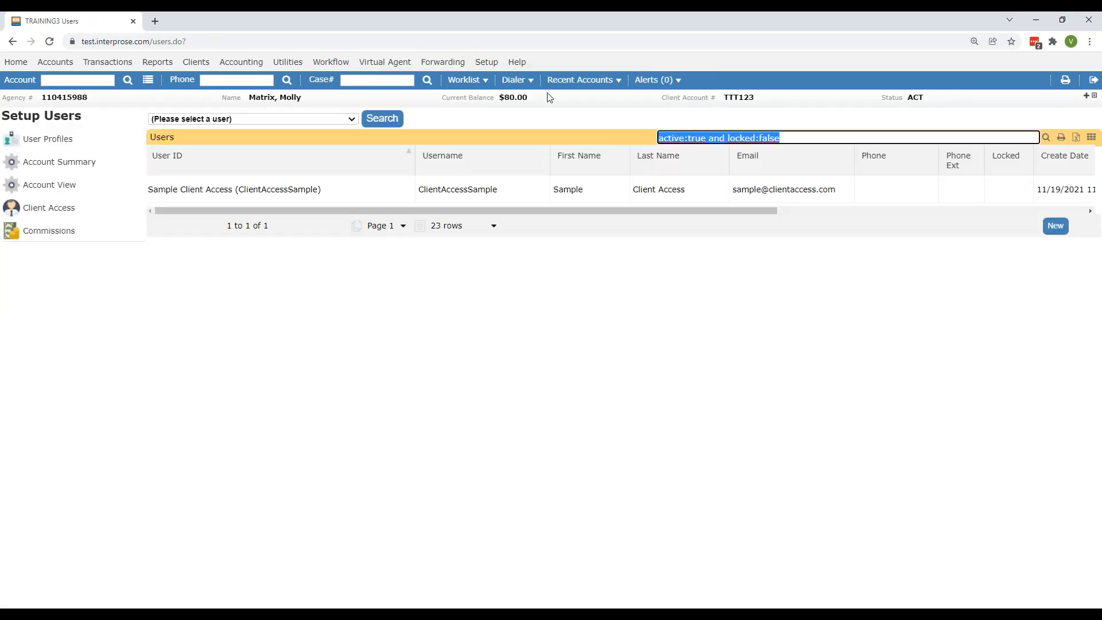
left_click(352, 194)
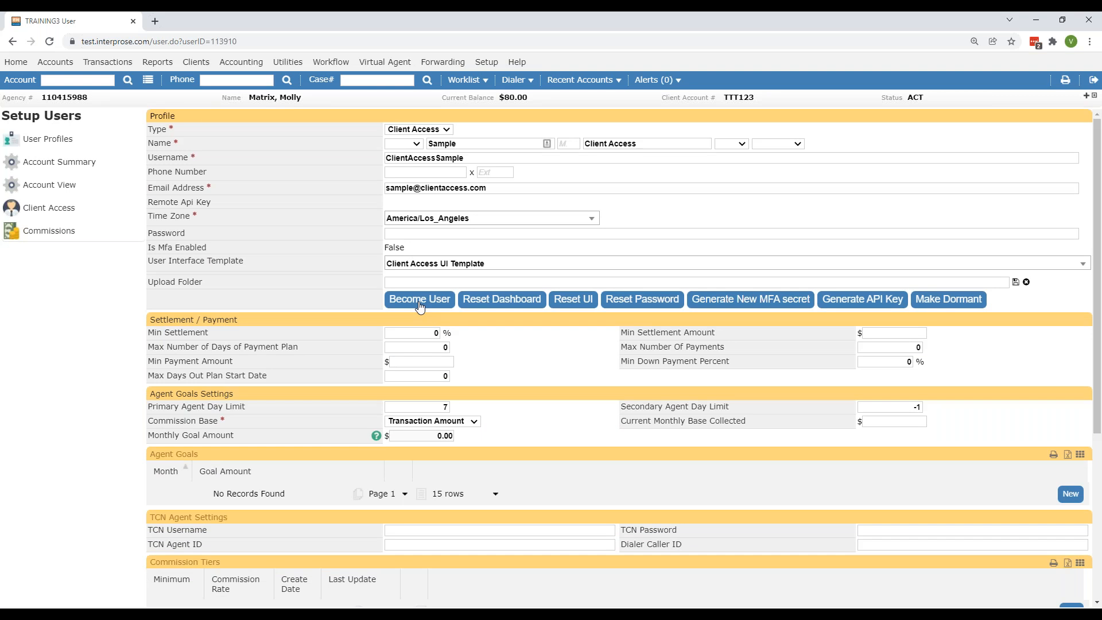
left_click(419, 305)
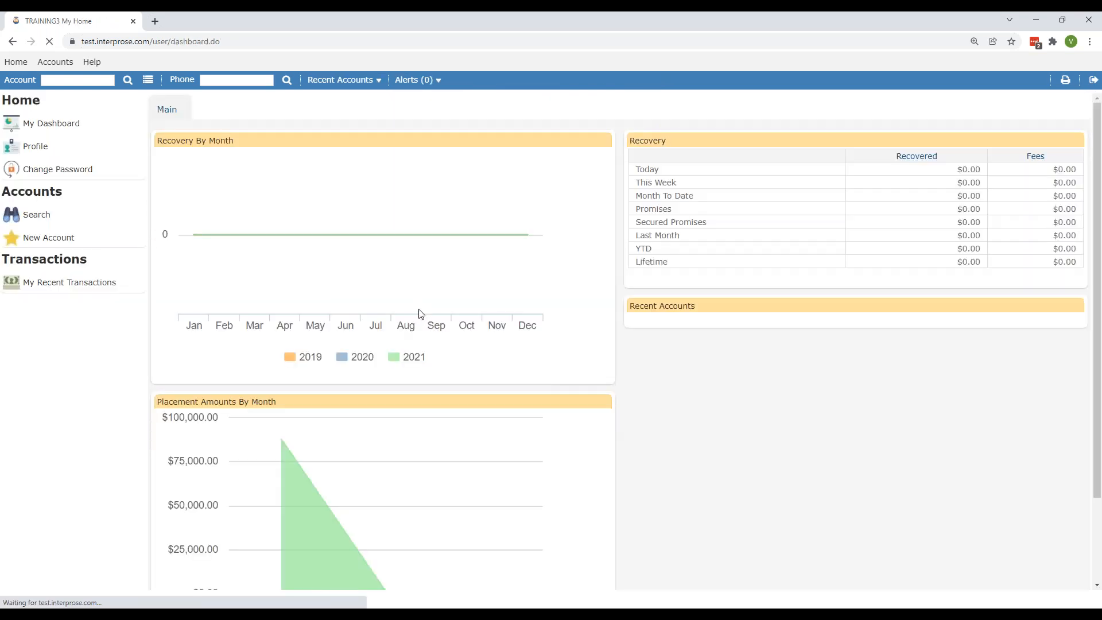
Open the new account form and compare its Itemization section with the Client Access ScreenShot.png image
left_click(74, 237)
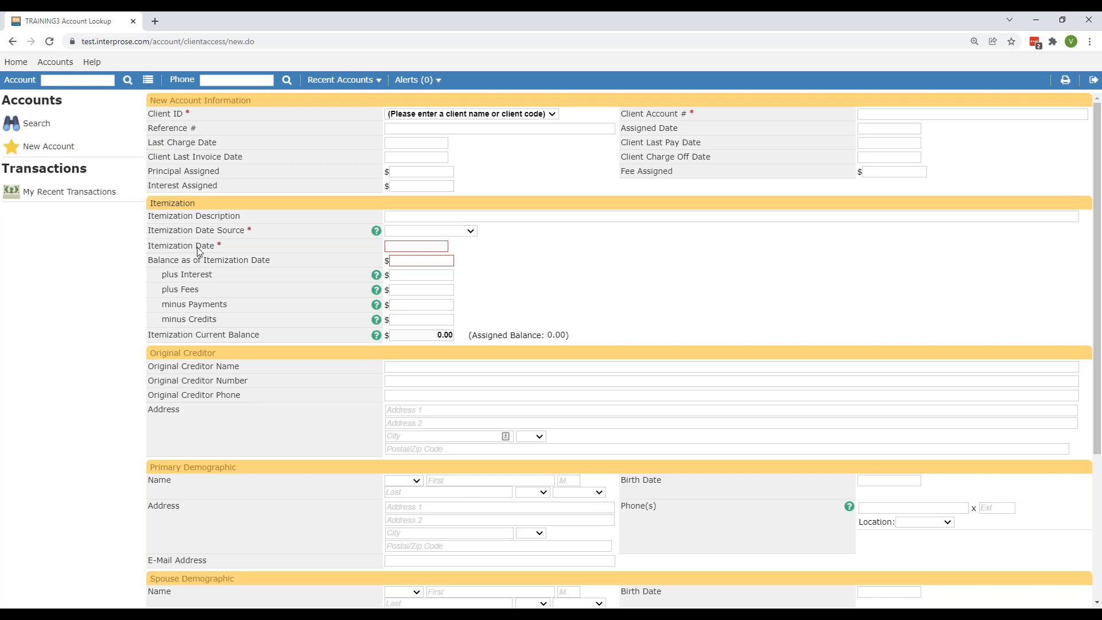
left_click(414, 616)
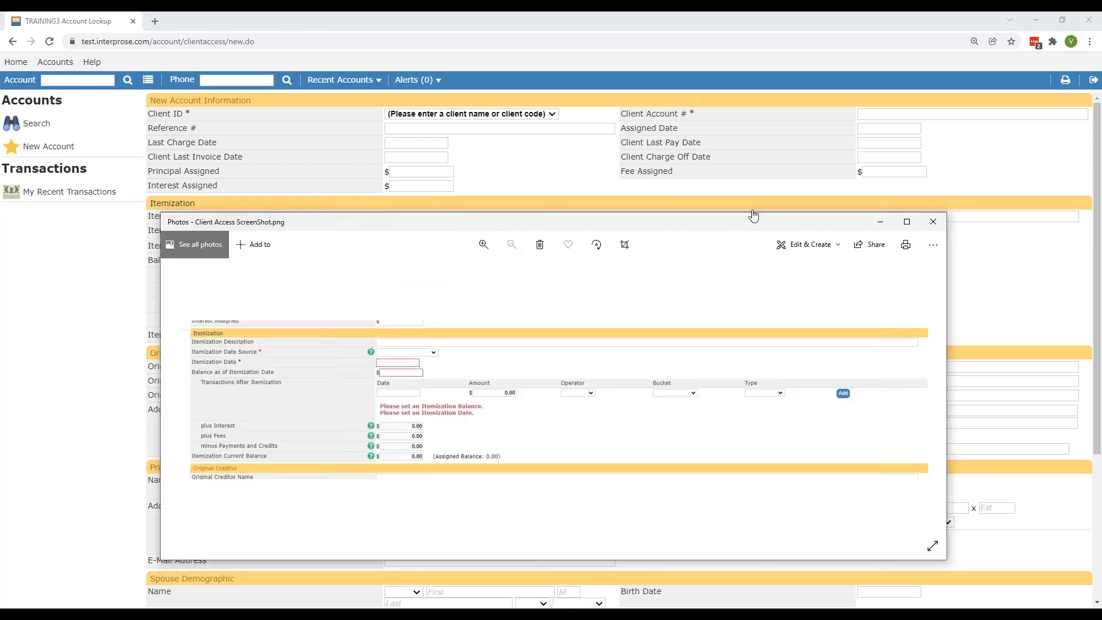
left_click_drag(752, 223, 716, 360)
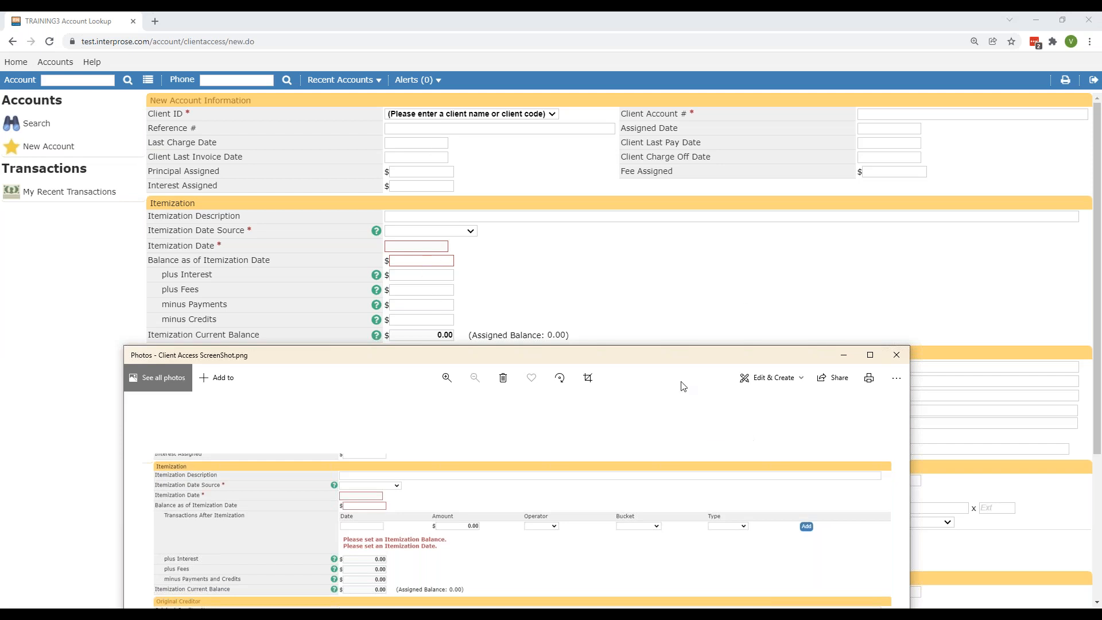
left_click_drag(663, 359, 669, 116)
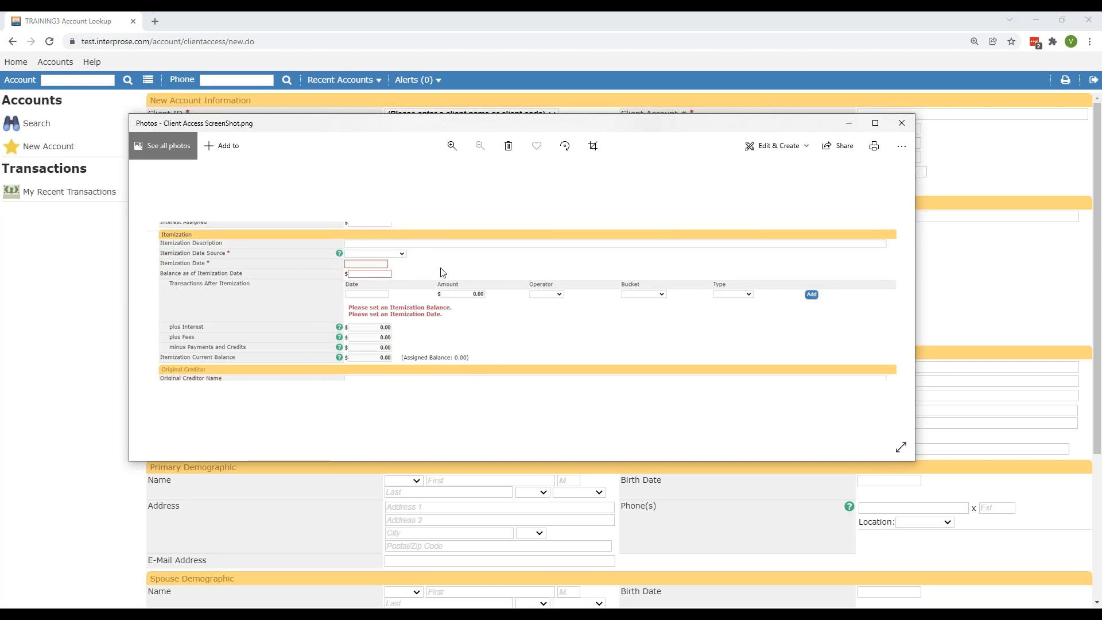
left_click(849, 124)
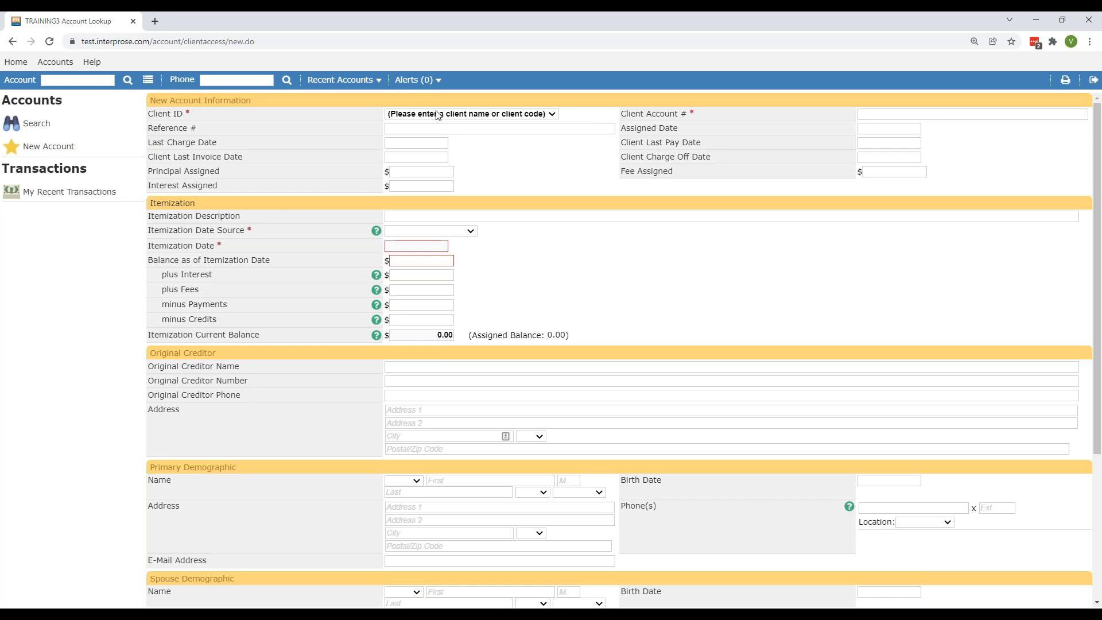
Set the new account's client to SAMPLE1 (Sample - Client 1) and its Client Charge Off Date to 08/11/21
left_click(438, 115)
left_click(456, 164)
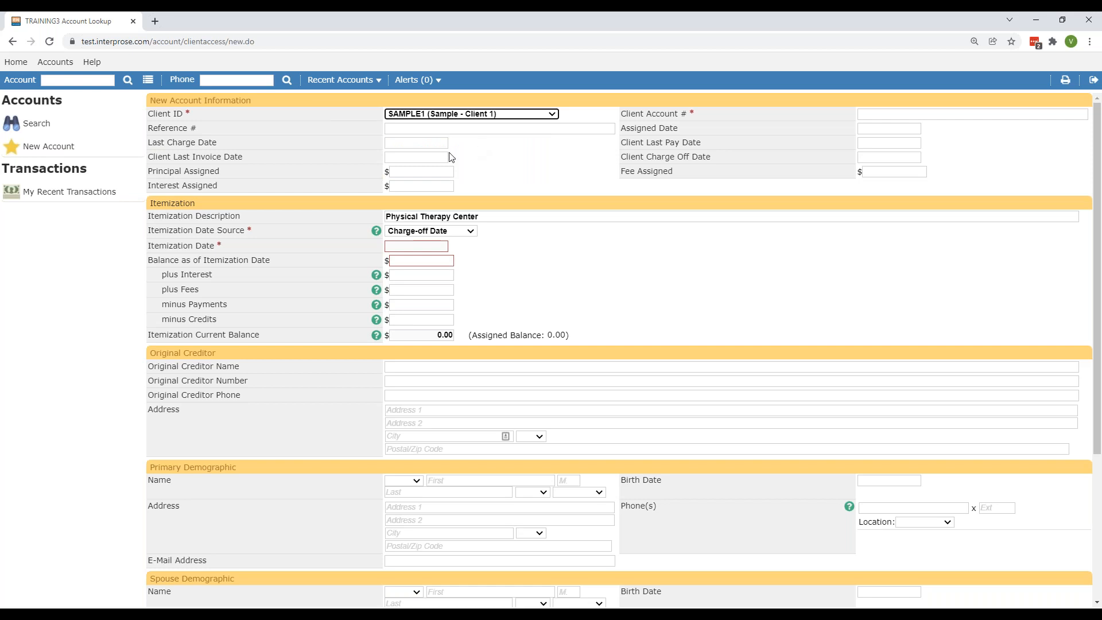
left_click(867, 157)
type("08/")
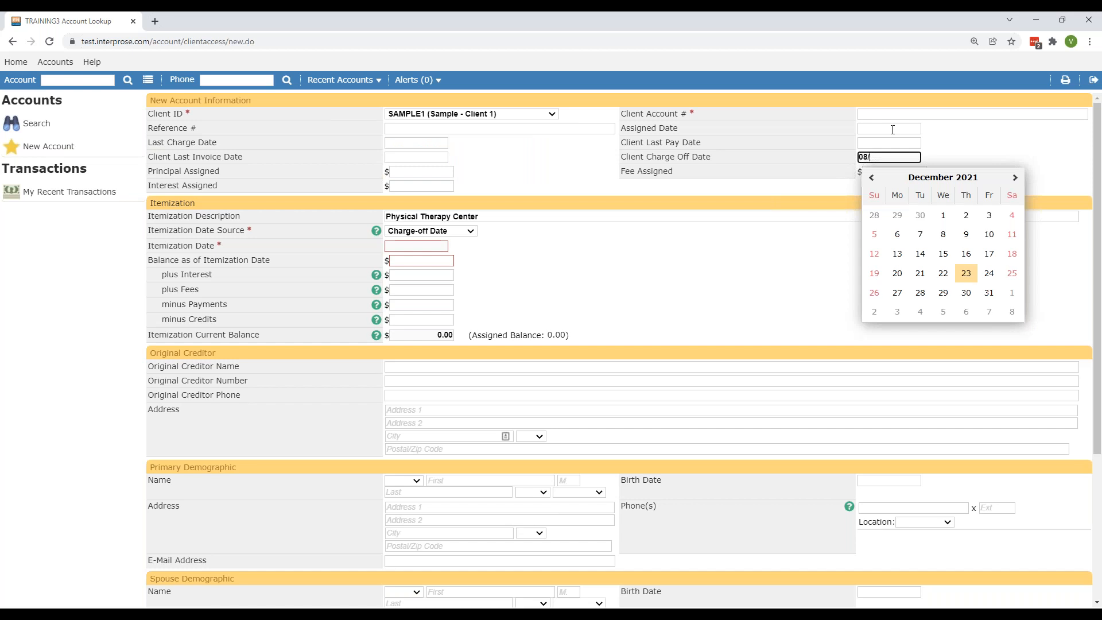
type("11/21")
key("Tab")
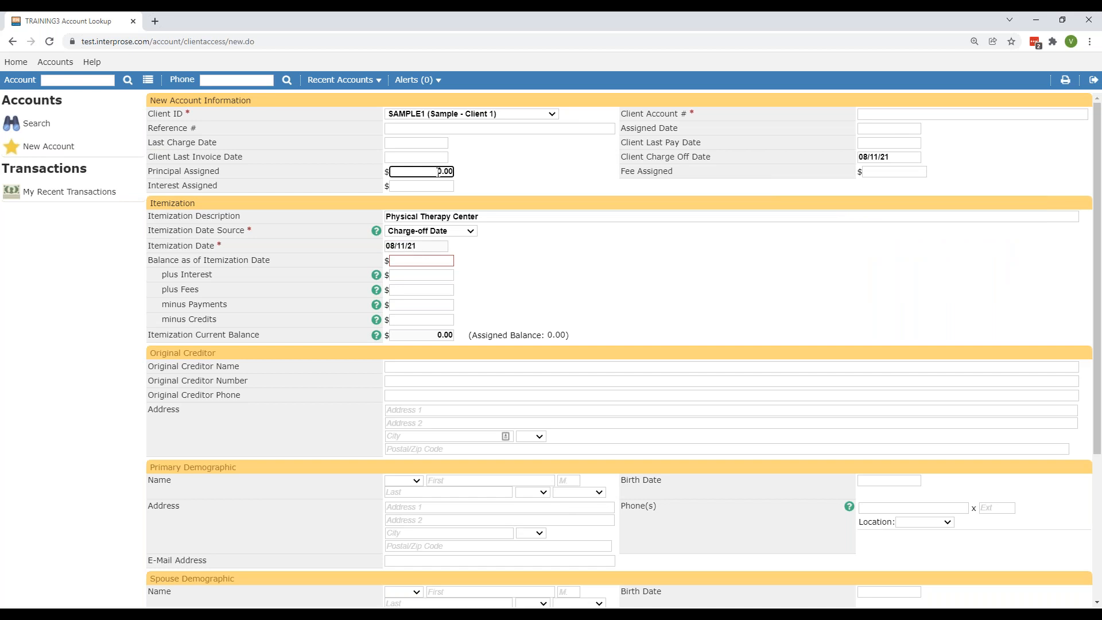
Enter 70.00 as the Principal Assigned and 10.00 as the Fee Assigned
type("70.00")
left_click(556, 198)
left_click(877, 172)
double_click(877, 173)
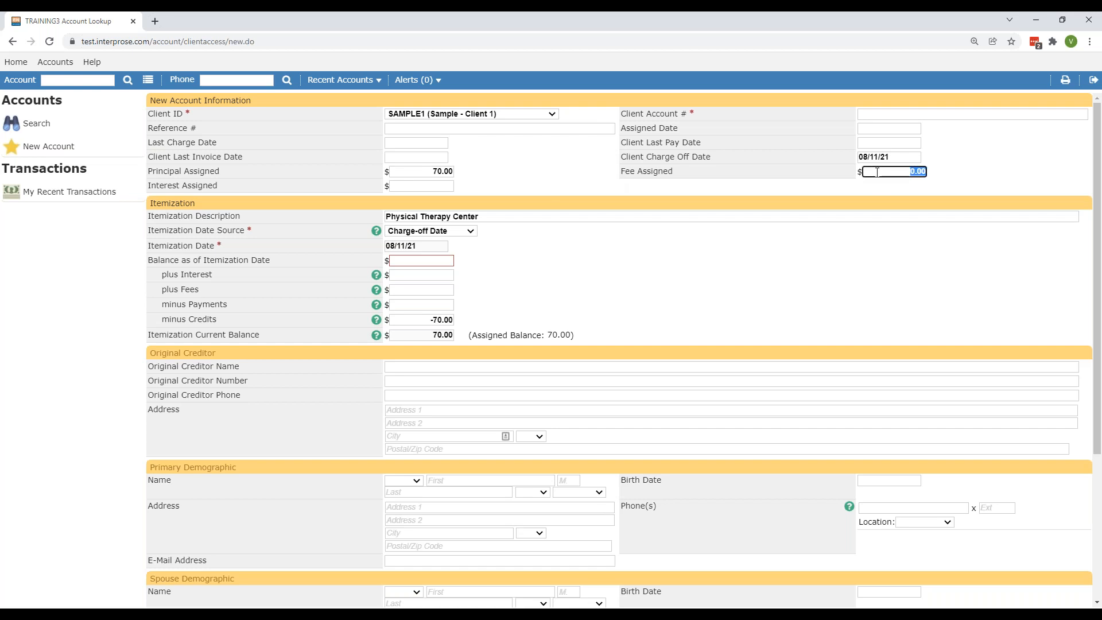
type("1000")
left_click(577, 240)
Set the Balance as of Itemization Date to 100.00
left_click(410, 259)
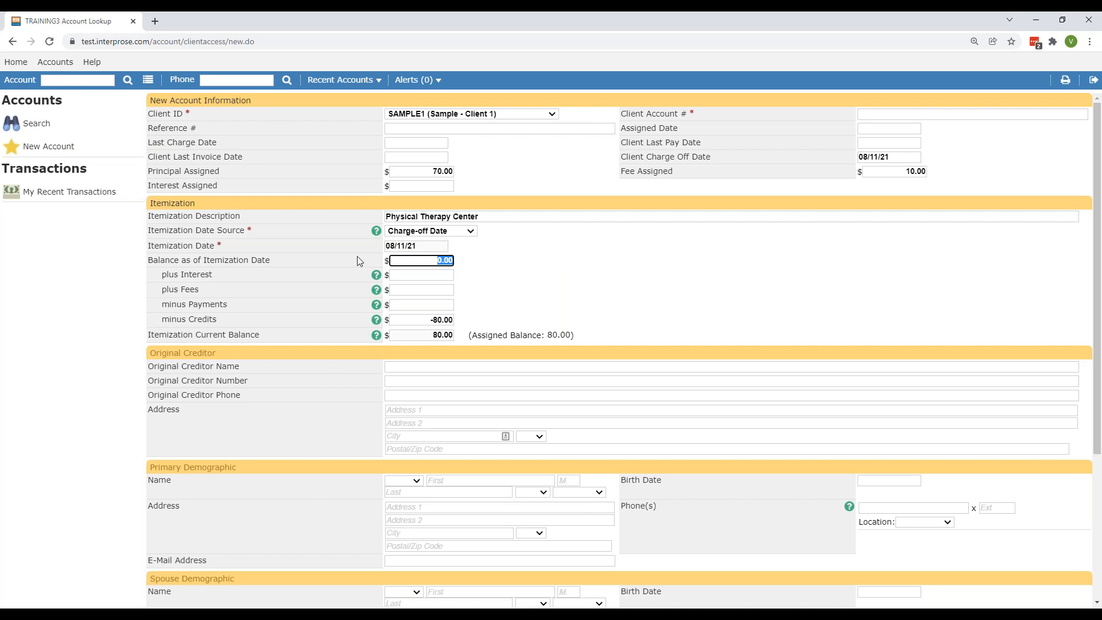
type("100.00")
left_click(514, 261)
Examine the itemization payments, fees and interest fields, and compare them with the transaction entry fields in the Client Access screenshot image
left_click(430, 305)
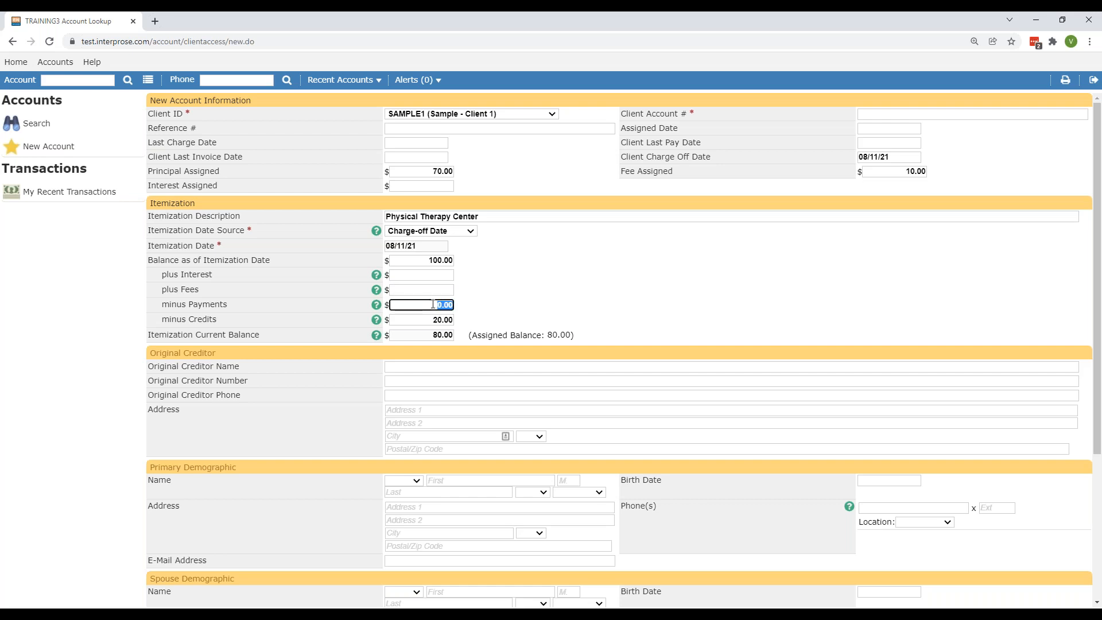
left_click(430, 291)
left_click(428, 274)
key("alt+Tab")
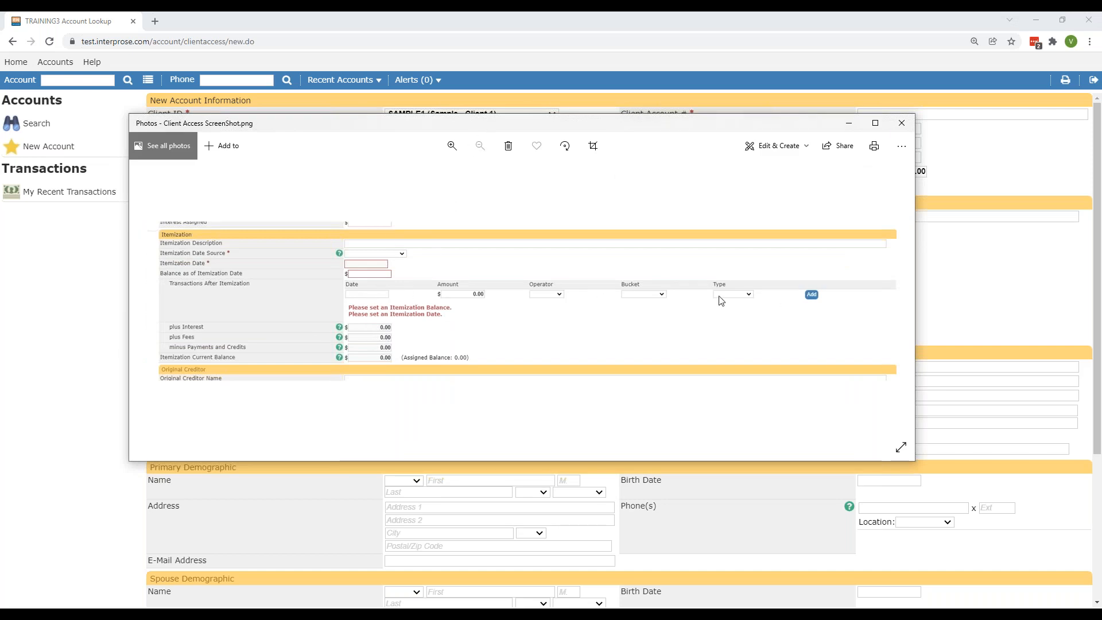
left_click(852, 125)
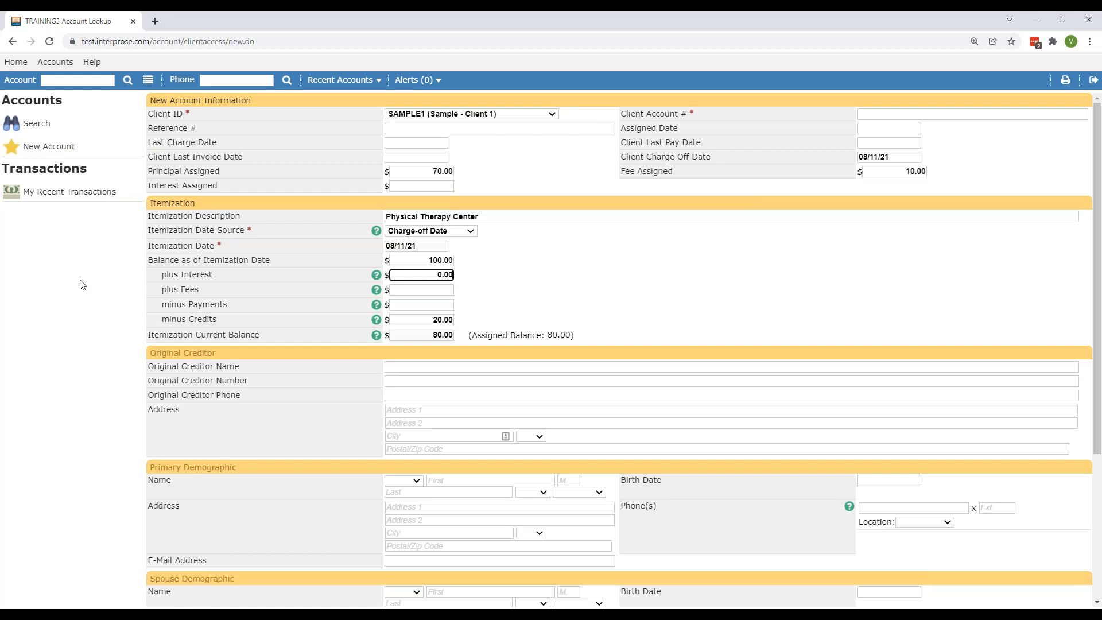
Enter the consumer's first and last name in the Primary Demographic section
scroll(438, 337, "down", 2)
left_click(440, 365)
type("Sa")
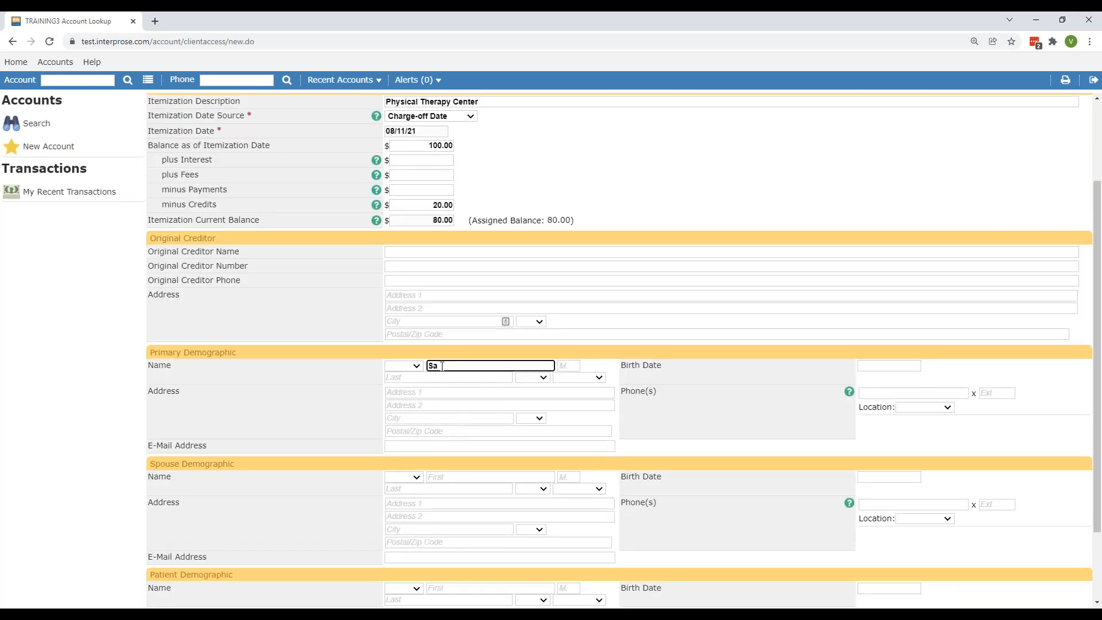
key("BackSpace")
type("uzie")
key("Tab")
key("Tab")
type("Soo")
type("th")
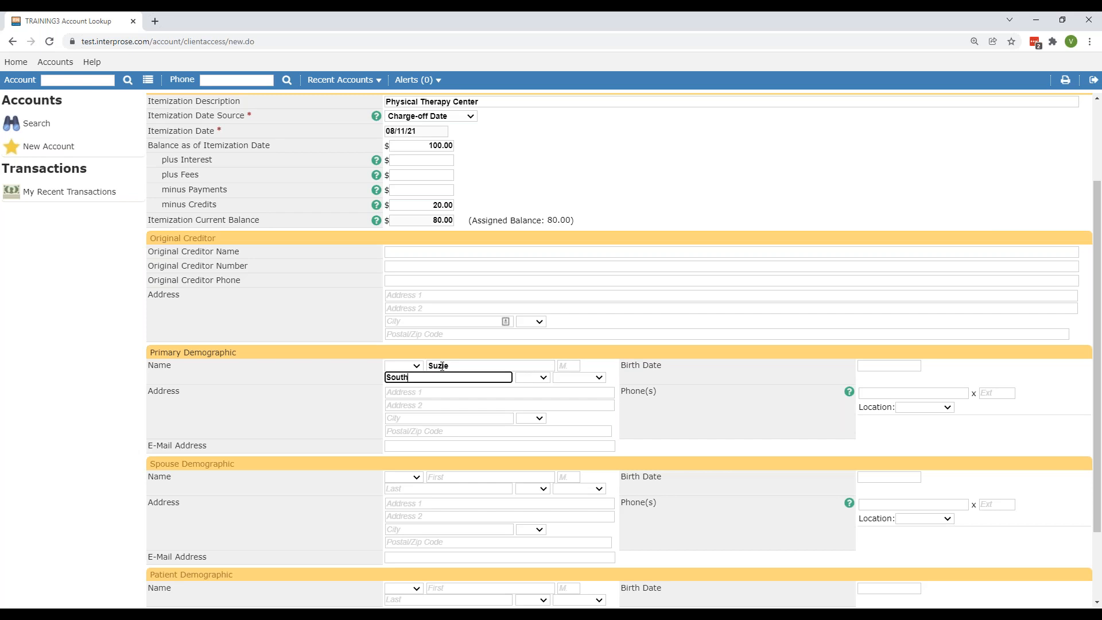
Fill in the primary consumer's street address, city and state, and try to save the new account
left_click(410, 393)
type("12")
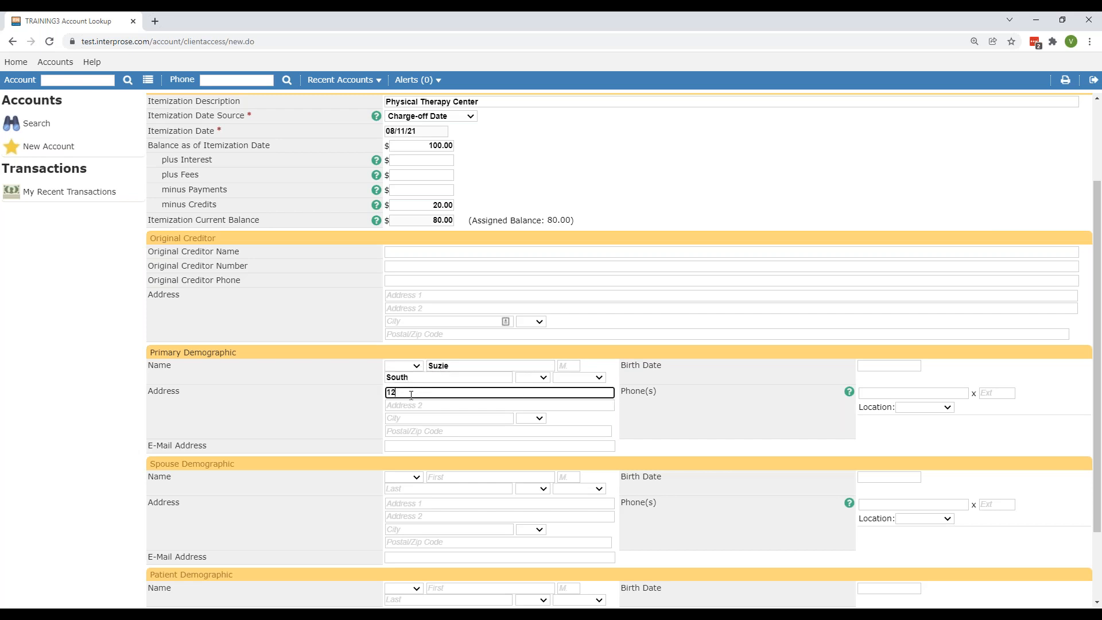
type("3 Main Street")
key("Tab")
key("Tab")
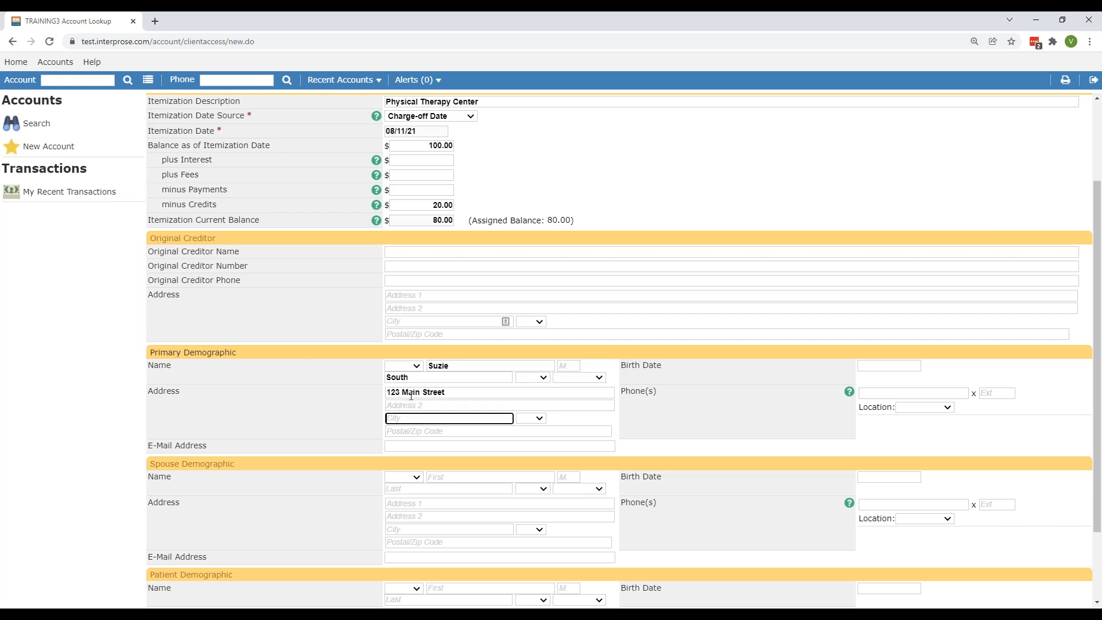
type("Biring")
key("BackSpace")
key("BackSpace")
key("BackSpace")
type("or")
key("Tab")
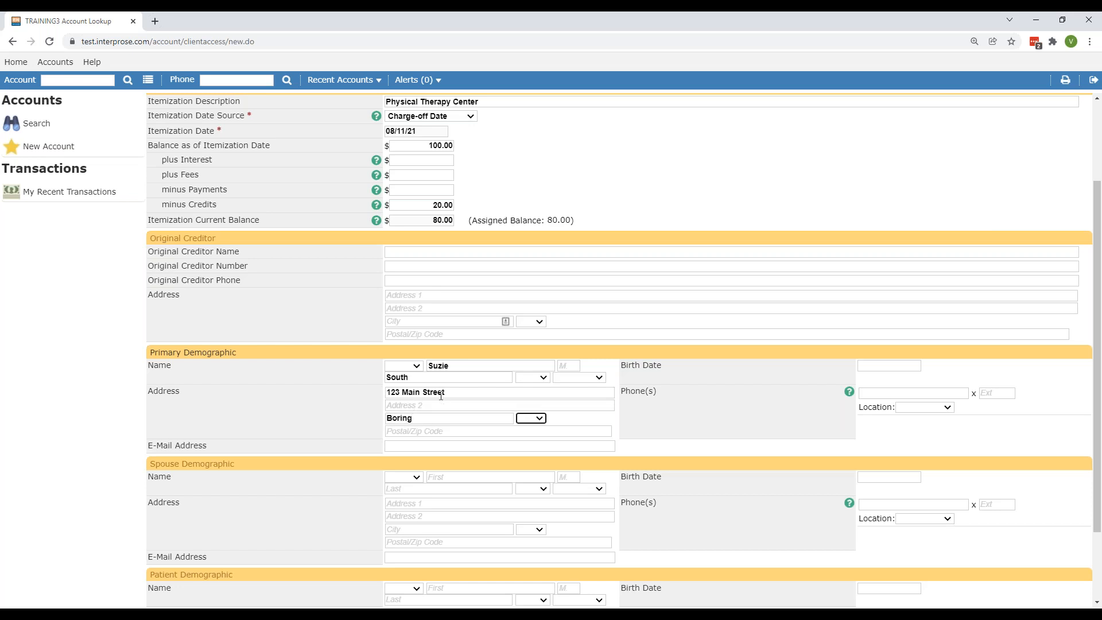
key("o")
key("r")
scroll(430, 303, "down", 2)
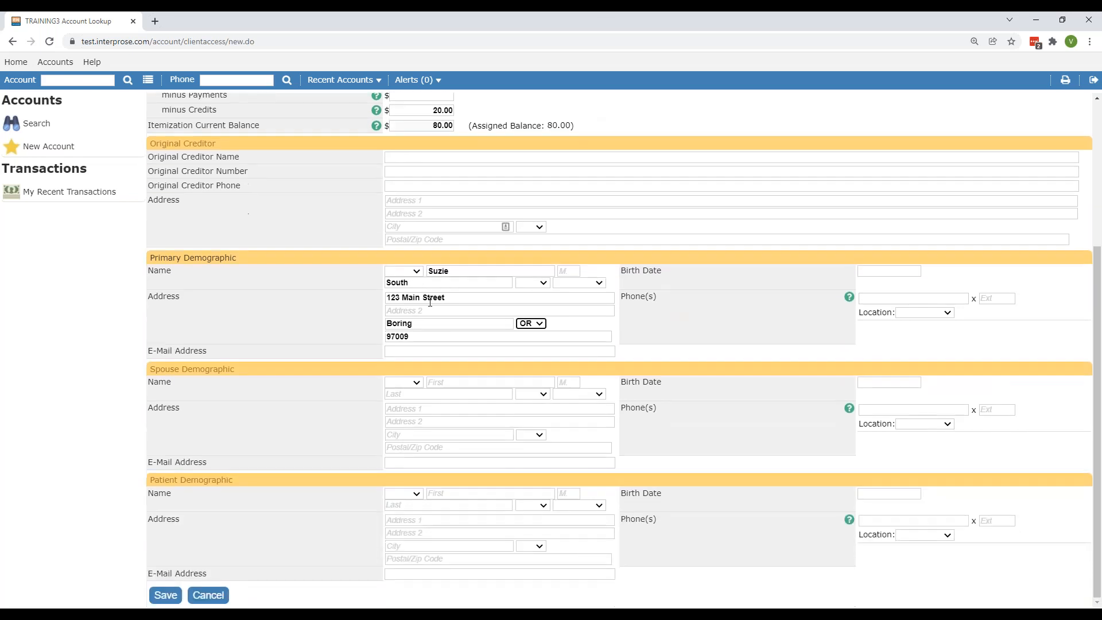
left_click(166, 595)
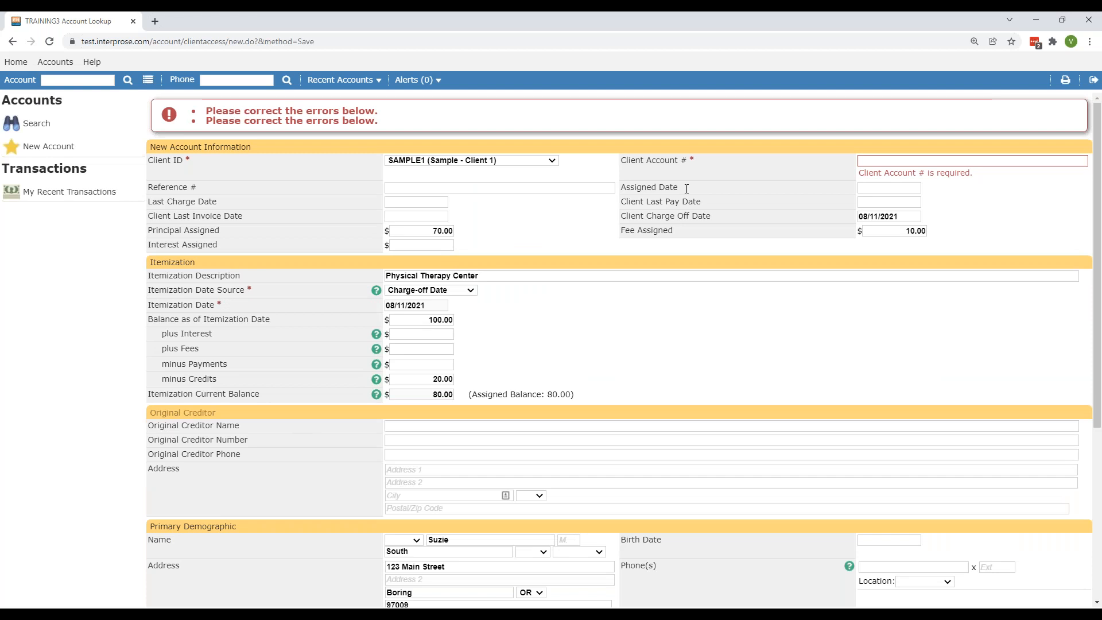
Enter the required client account number and save the new account
left_click(908, 160)
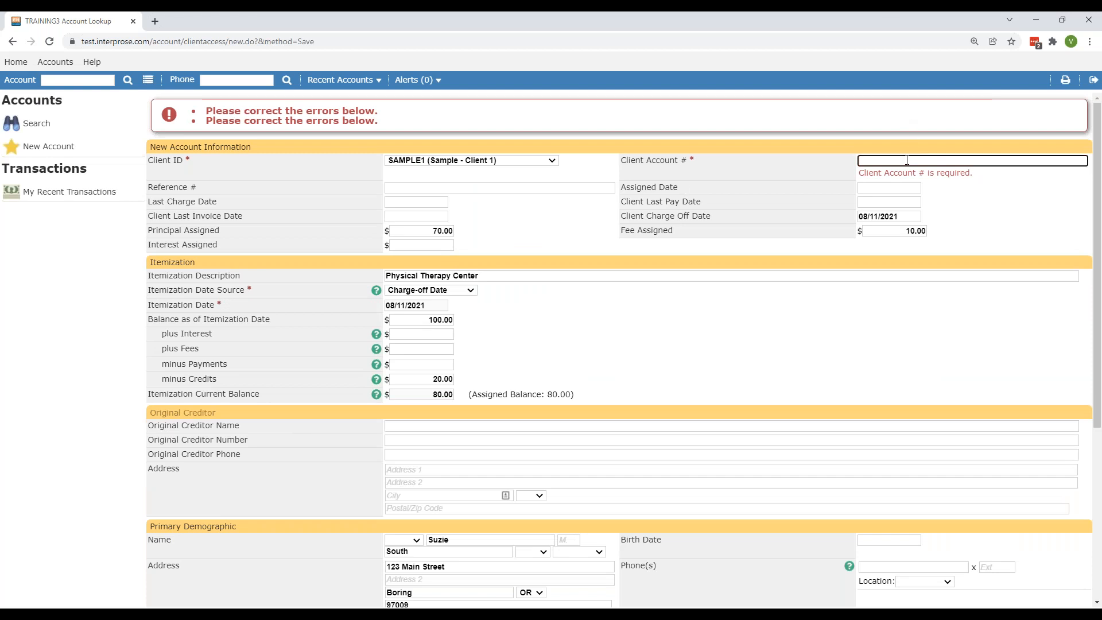
type("GHI123")
key("BackSpace")
key("BackSpace")
key("BackSpace")
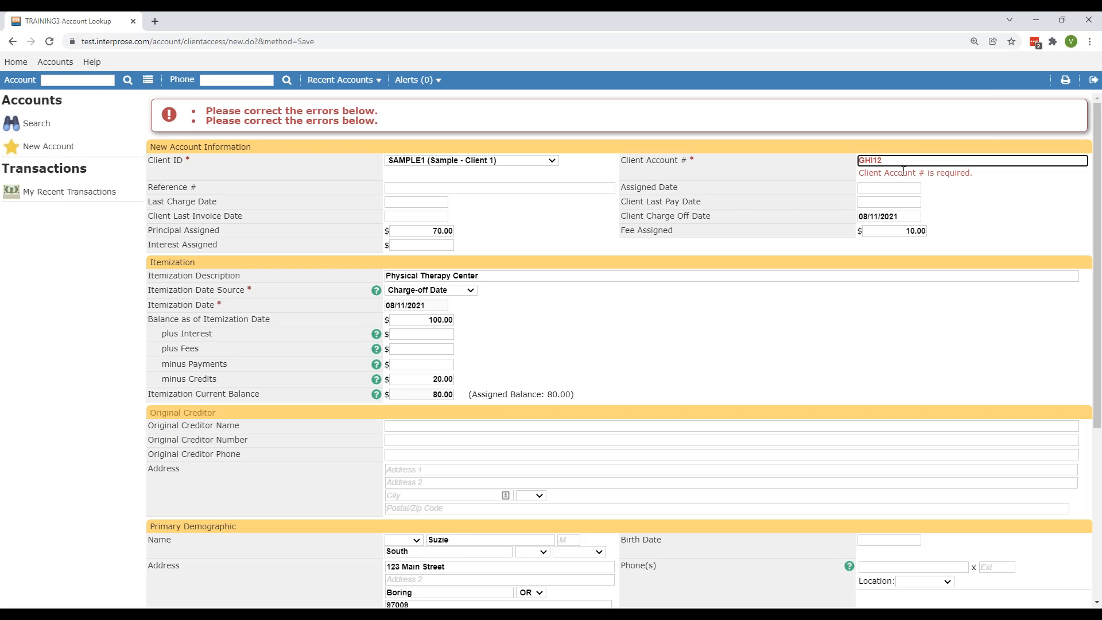
type("456")
scroll(563, 281, "down", 5)
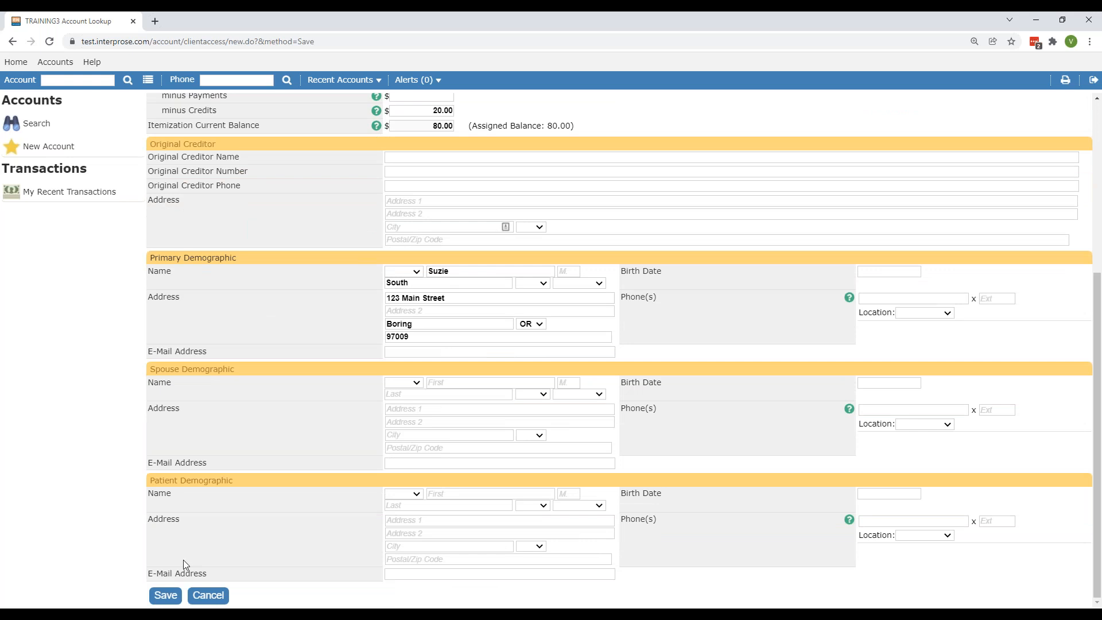
left_click(165, 596)
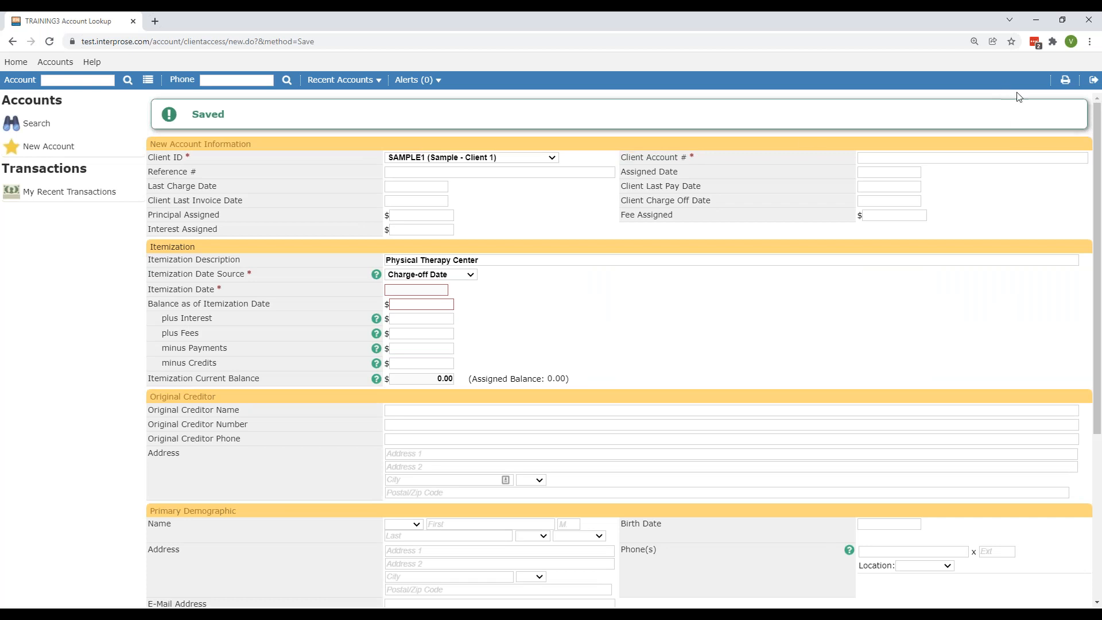
Sign out of the client access session and open the home dashboard as the super user in a new browser tab
left_click(1090, 83)
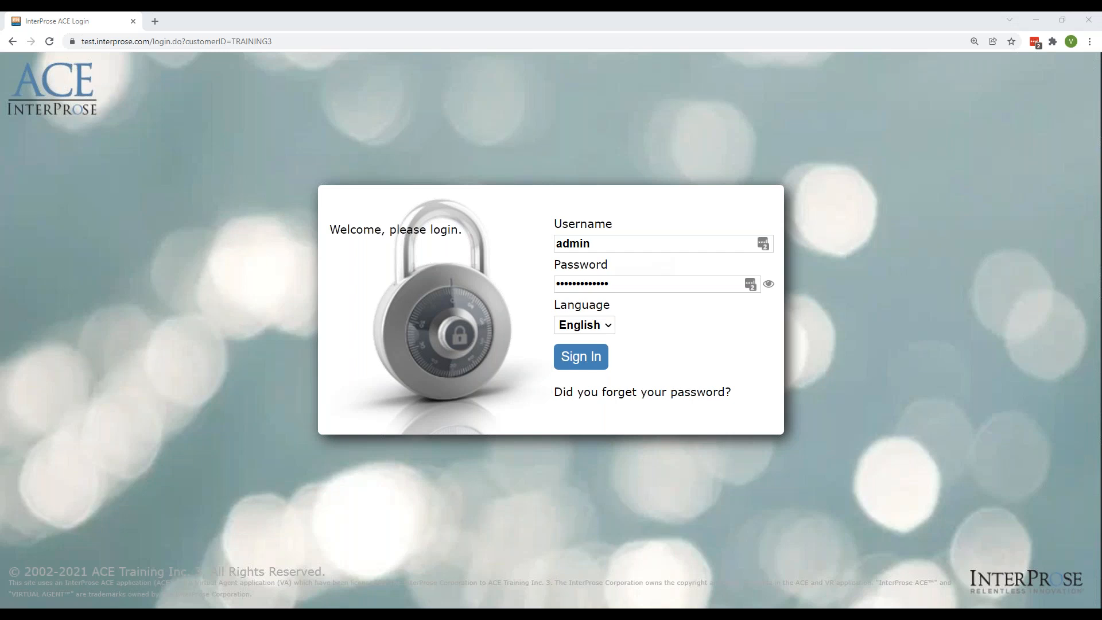
left_click_drag(0, 21, 309, 19)
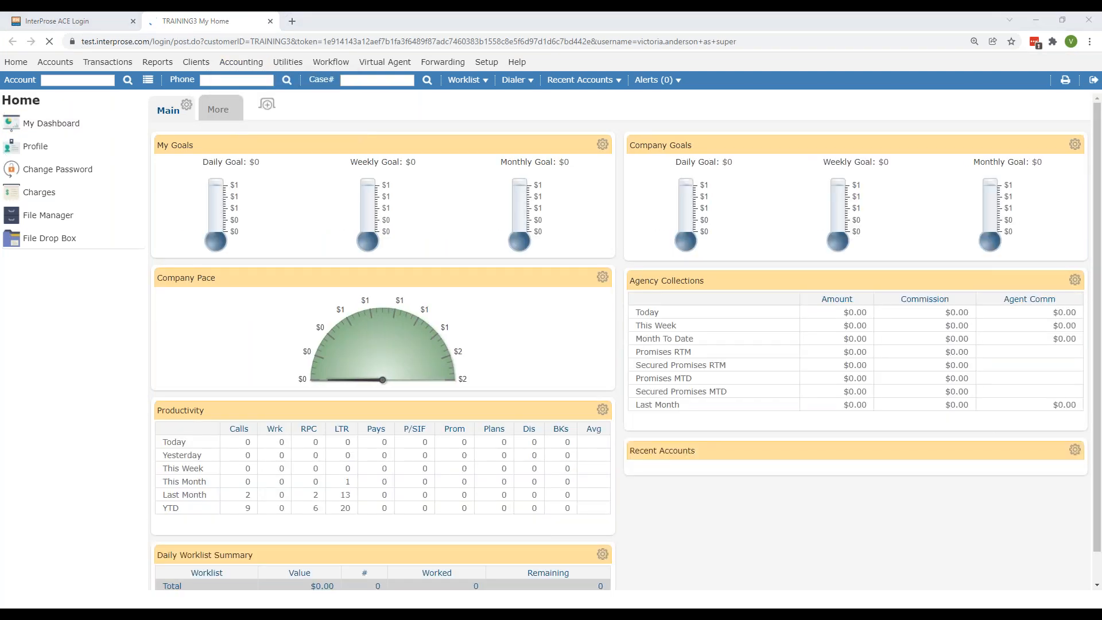
Search for the newly saved account by its client account number
left_click(99, 78)
type("GHI12")
key("BackSpace")
key("BackSpace")
type("456")
key("Return")
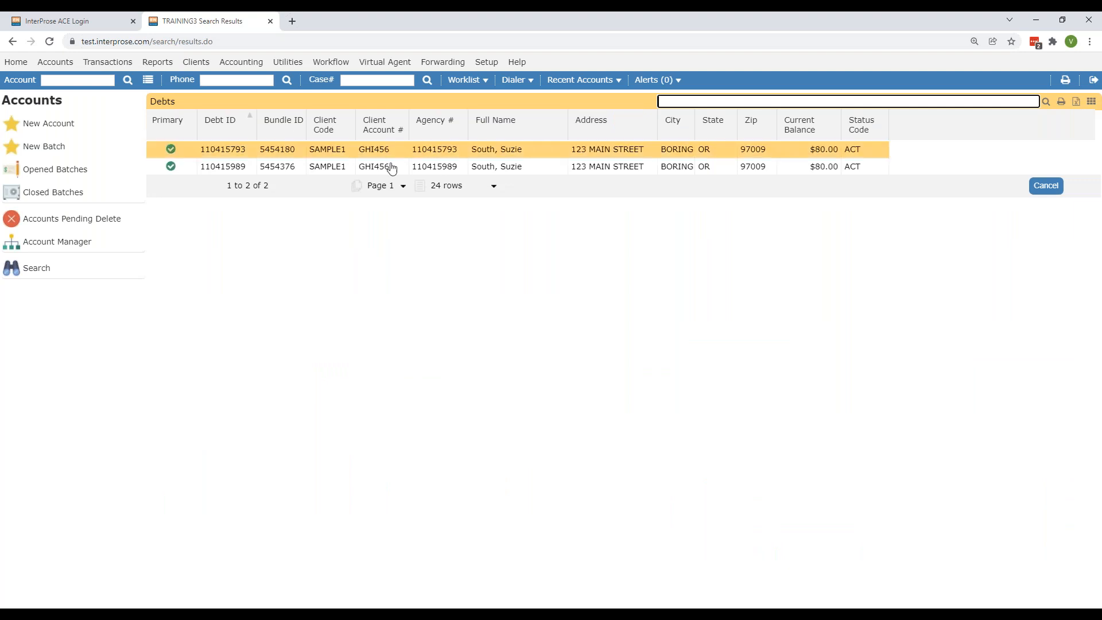
Open the second matching account and view its itemization details and the Principal adjustment transaction
left_click(402, 173)
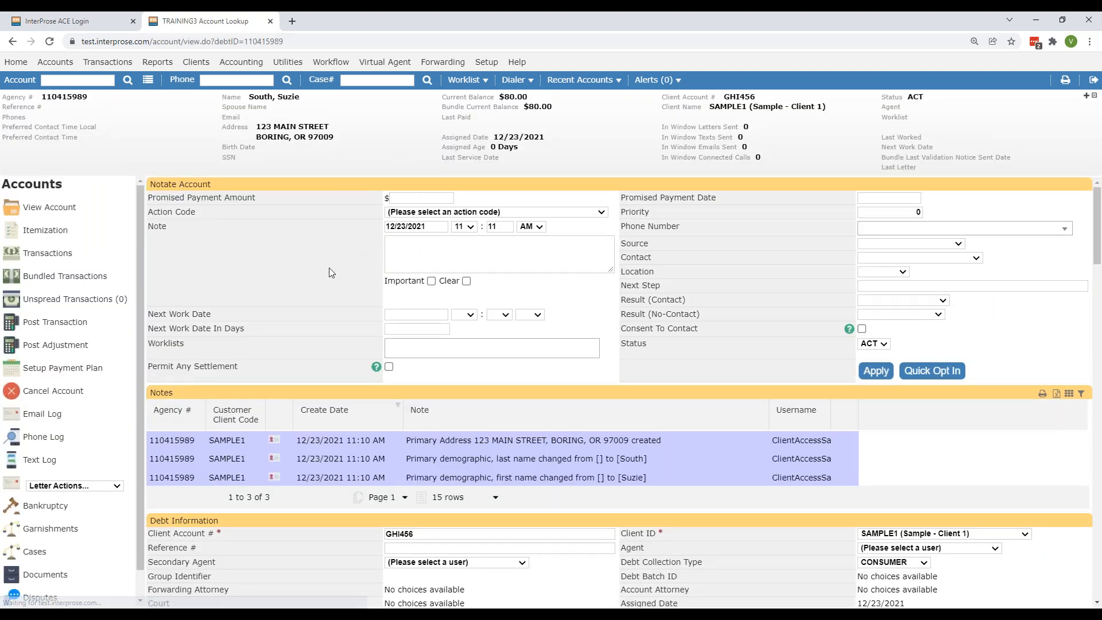
left_click(89, 234)
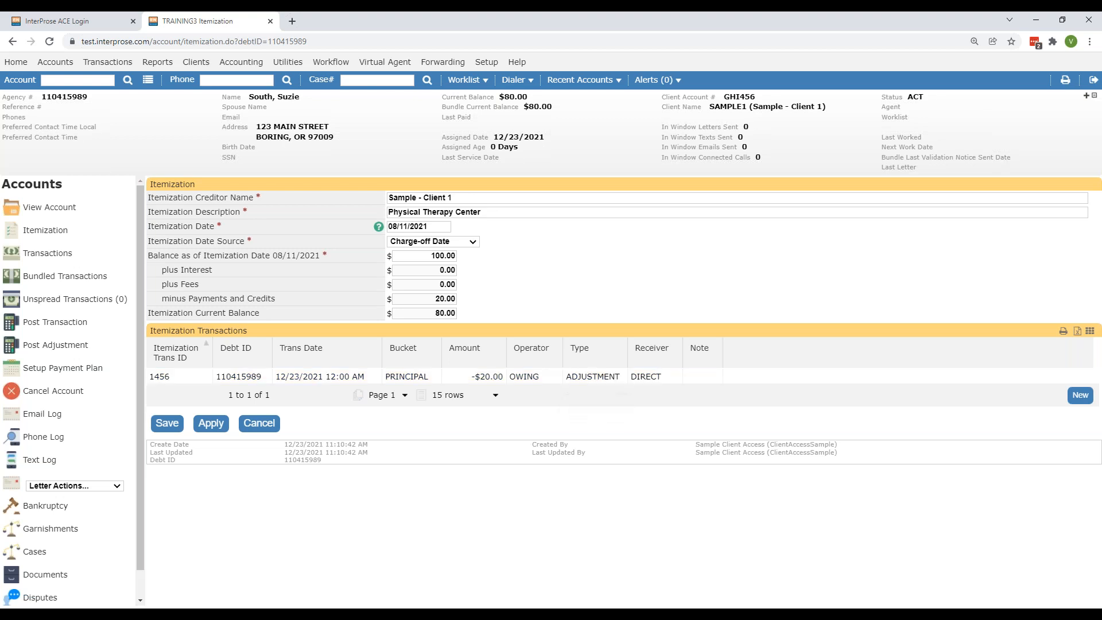
left_click(613, 378)
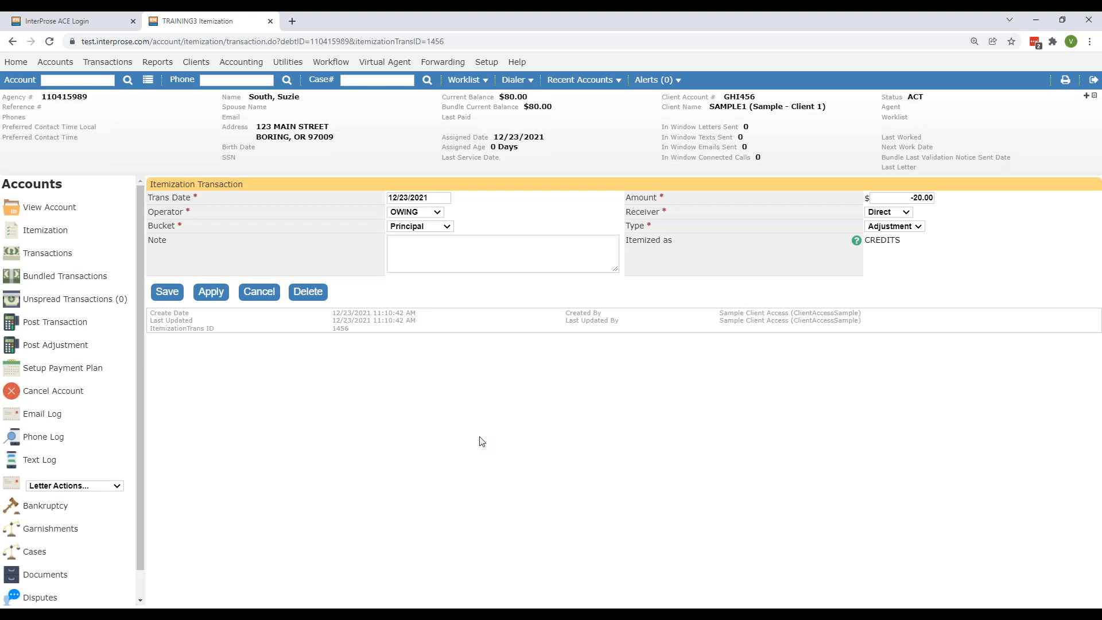
Open the recently viewed SAMPLE1 account with the $11,066.04 balance and dismiss its restriction notice
left_click(620, 82)
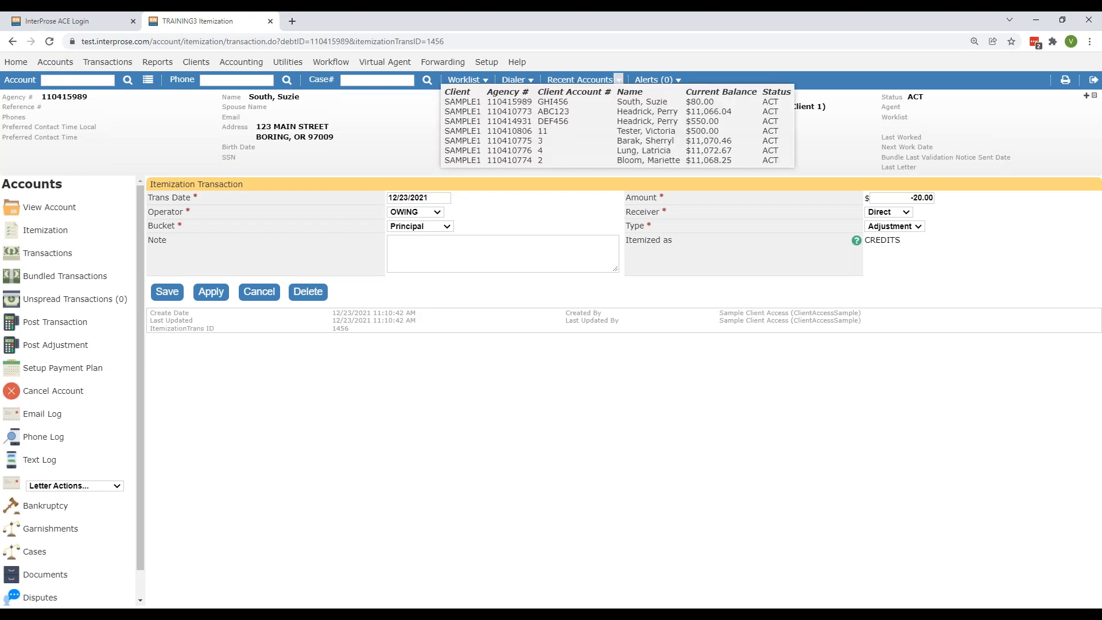
left_click(614, 111)
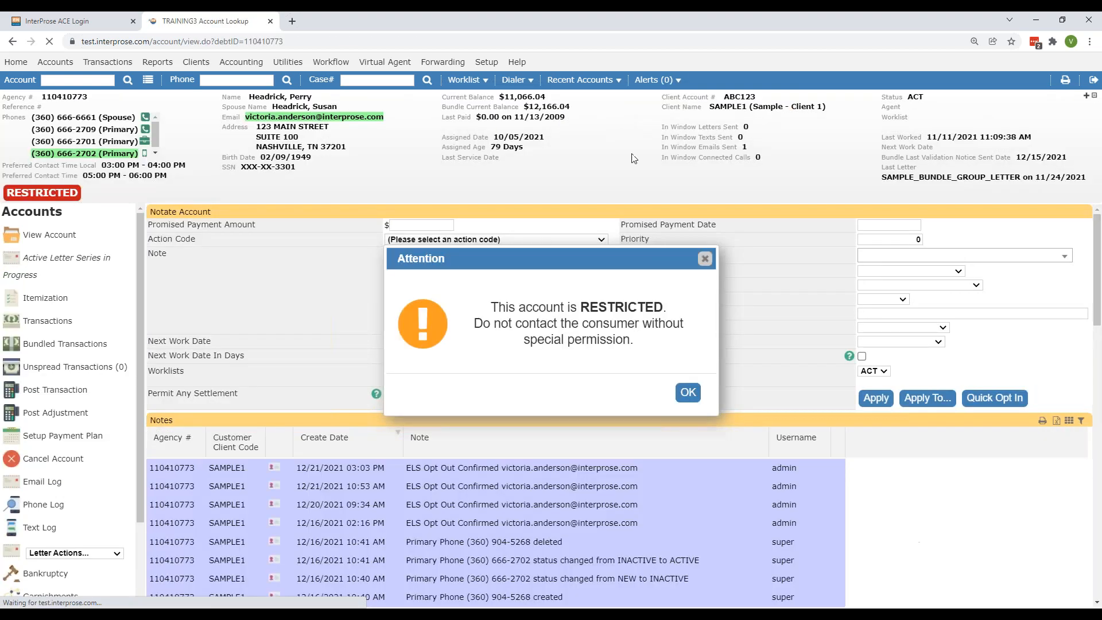
left_click(705, 259)
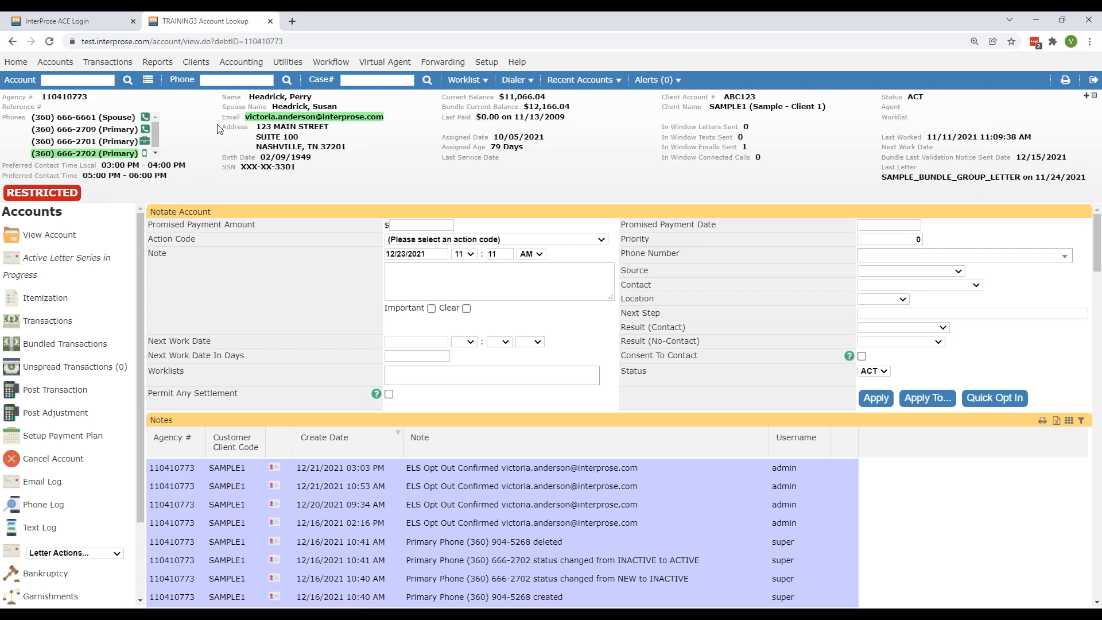
Review the account's Channel Opt In/Out settings, including the Phone channel choices, and close the dialog without applying changes
mouse_move(252, 120)
mouse_move(271, 137)
left_click(985, 400)
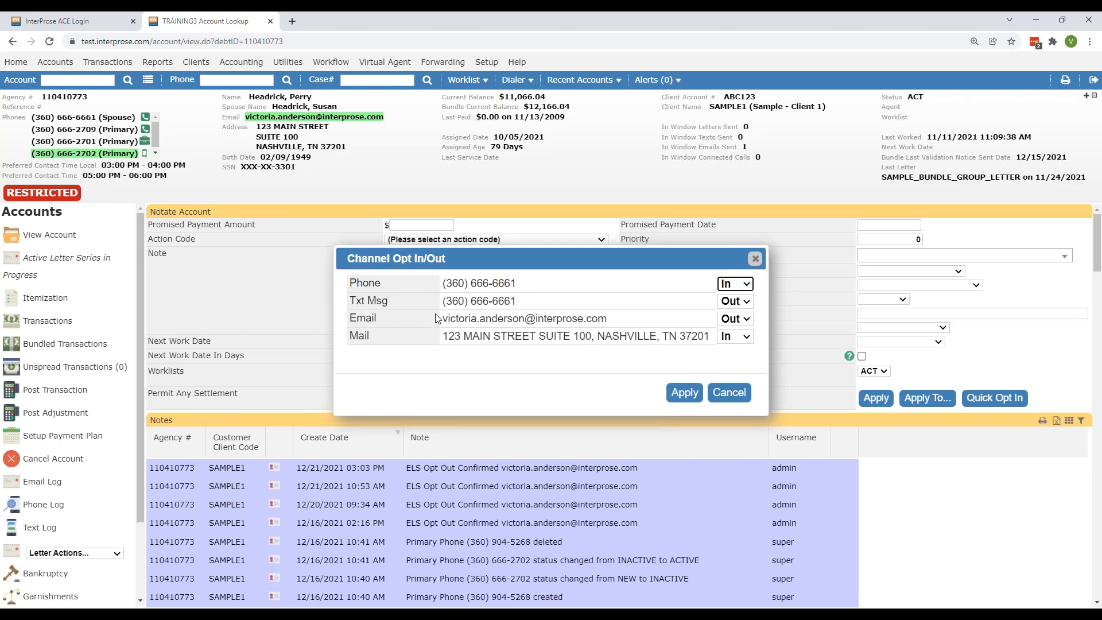
left_click(743, 288)
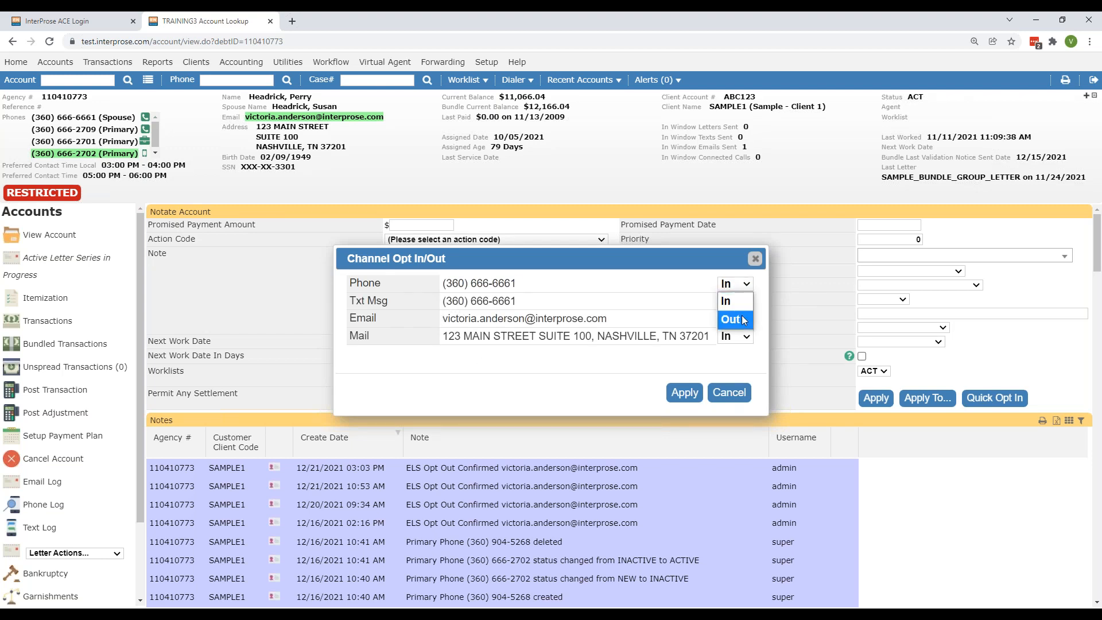
left_click(755, 259)
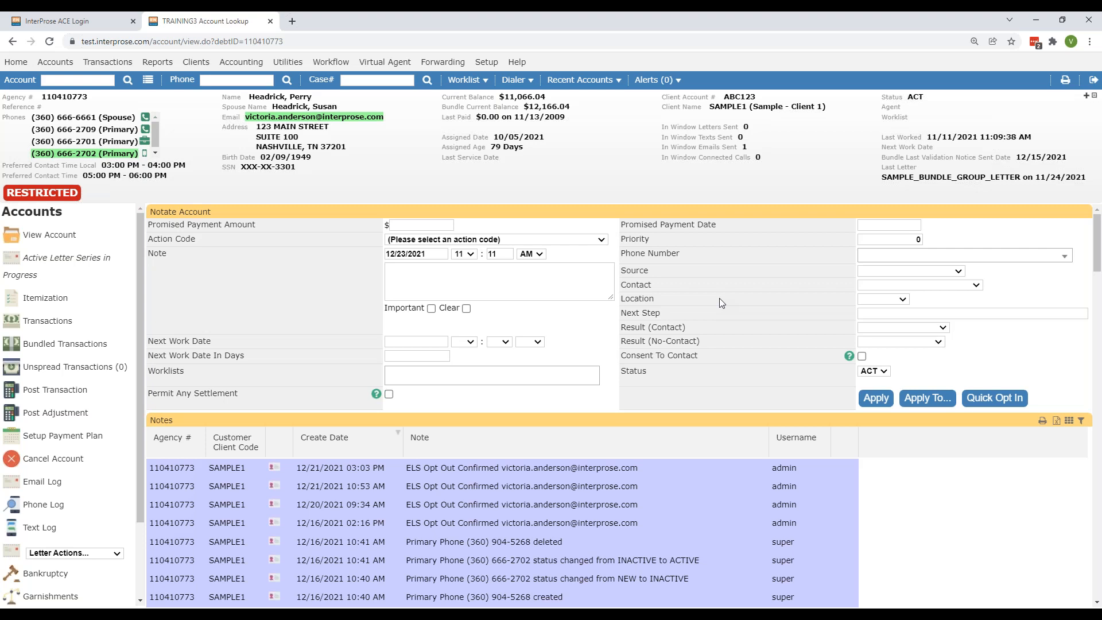
Open the account's Post Transaction form and review its Payment Information, Card Information, and email and text opt-in options
left_click(88, 388)
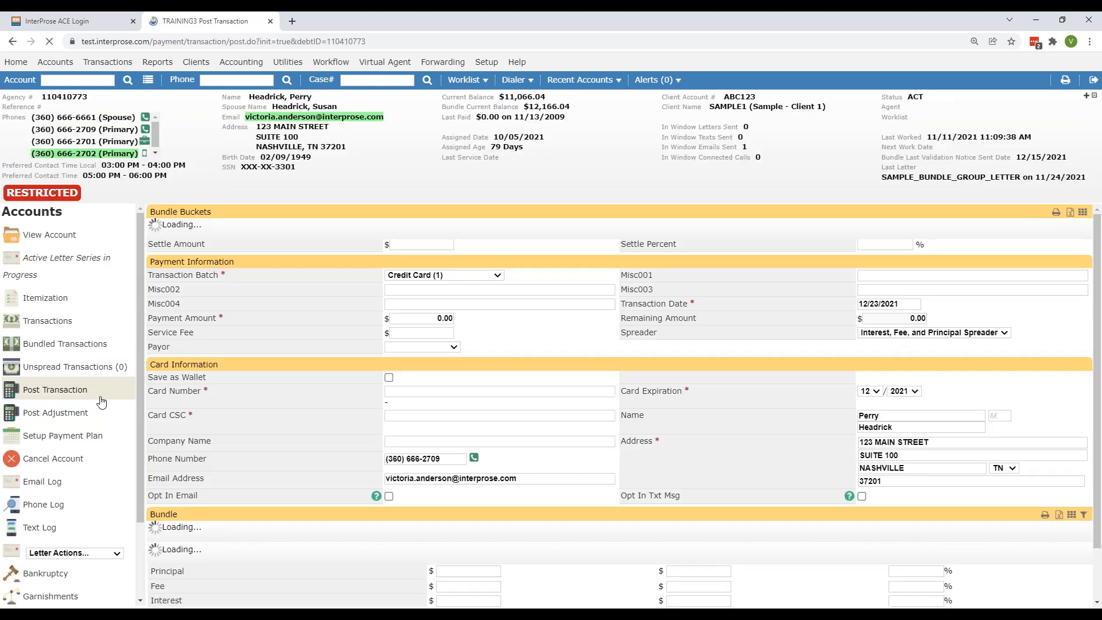
scroll(270, 380, "down", 2)
scroll(269, 381, "down", 6)
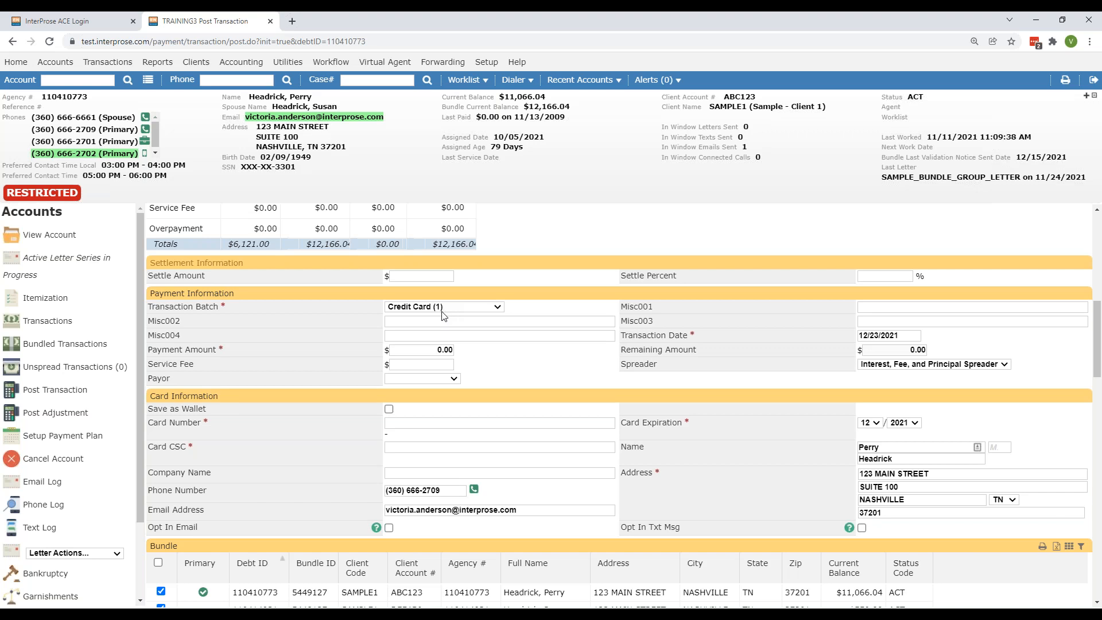
scroll(374, 440, "down", 1)
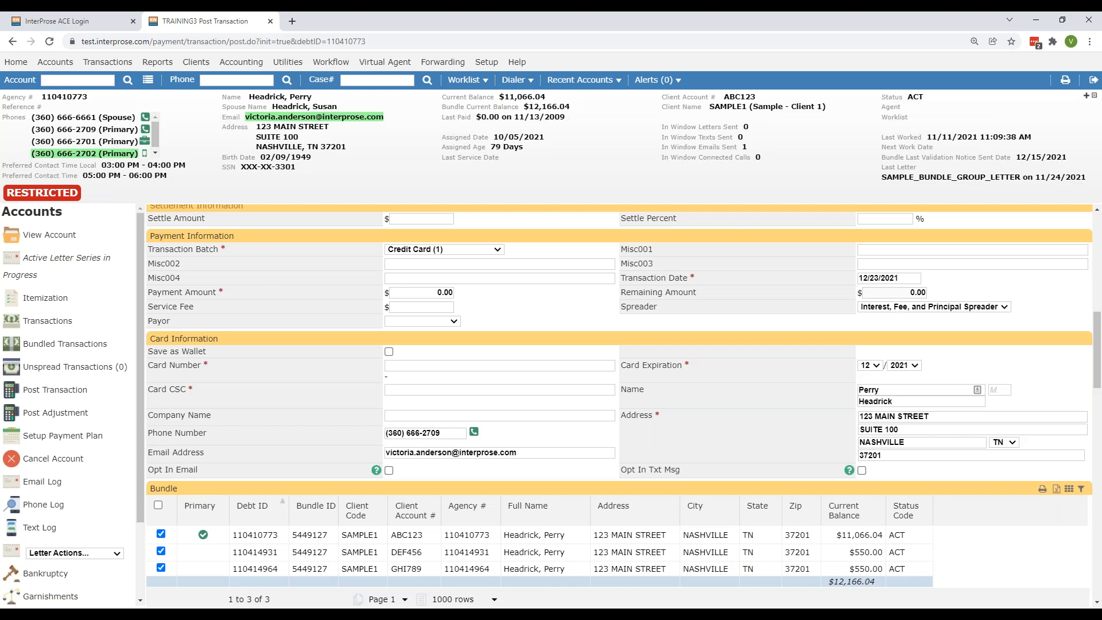
Open the PAYMENT_REMINDER_SAMPLE email profile and highlight the Opt Out link line in its HTML template
left_click(492, 64)
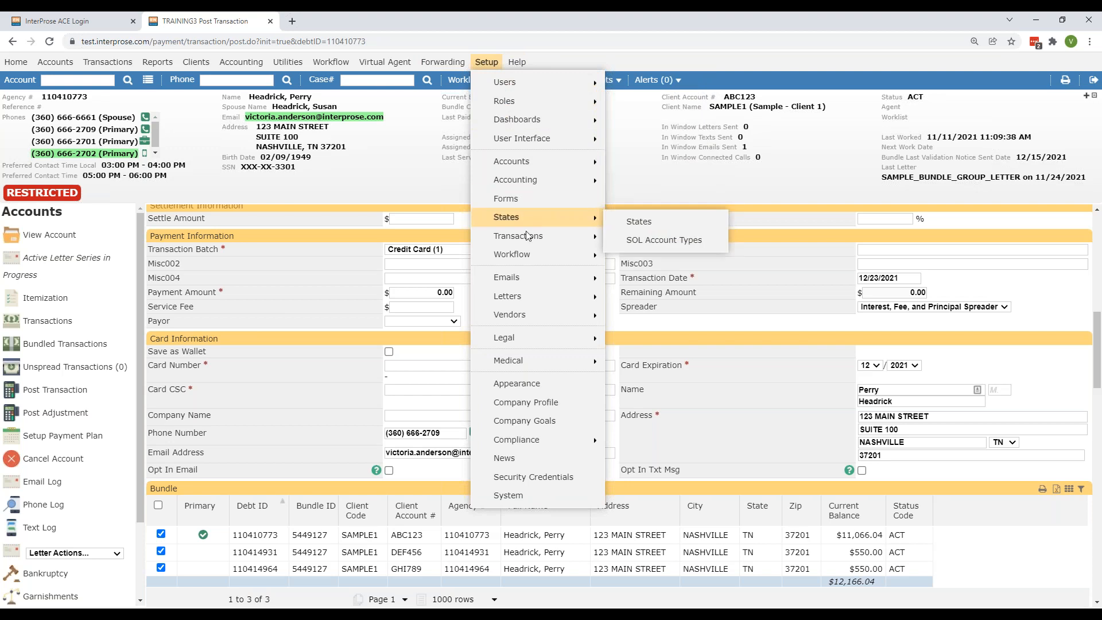
mouse_move(536, 278)
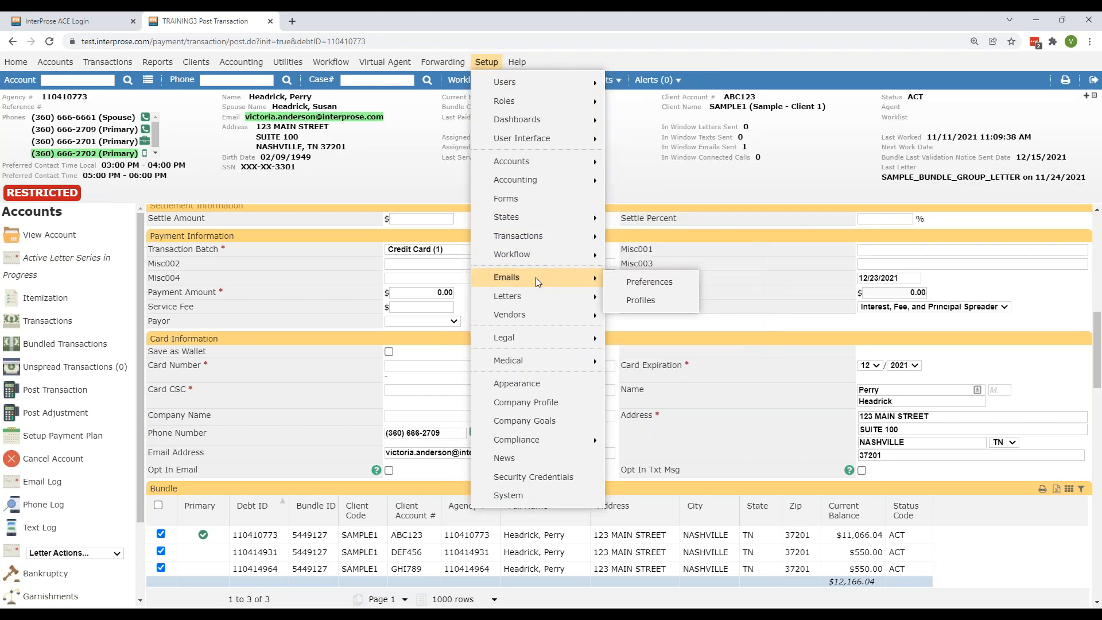
left_click(651, 312)
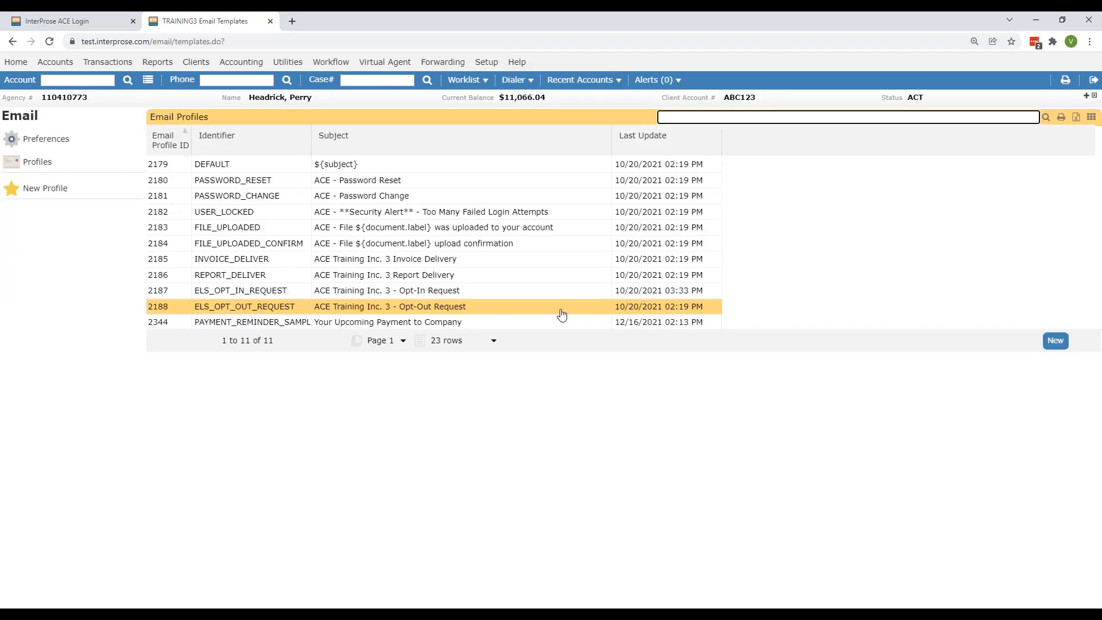
left_click(278, 325)
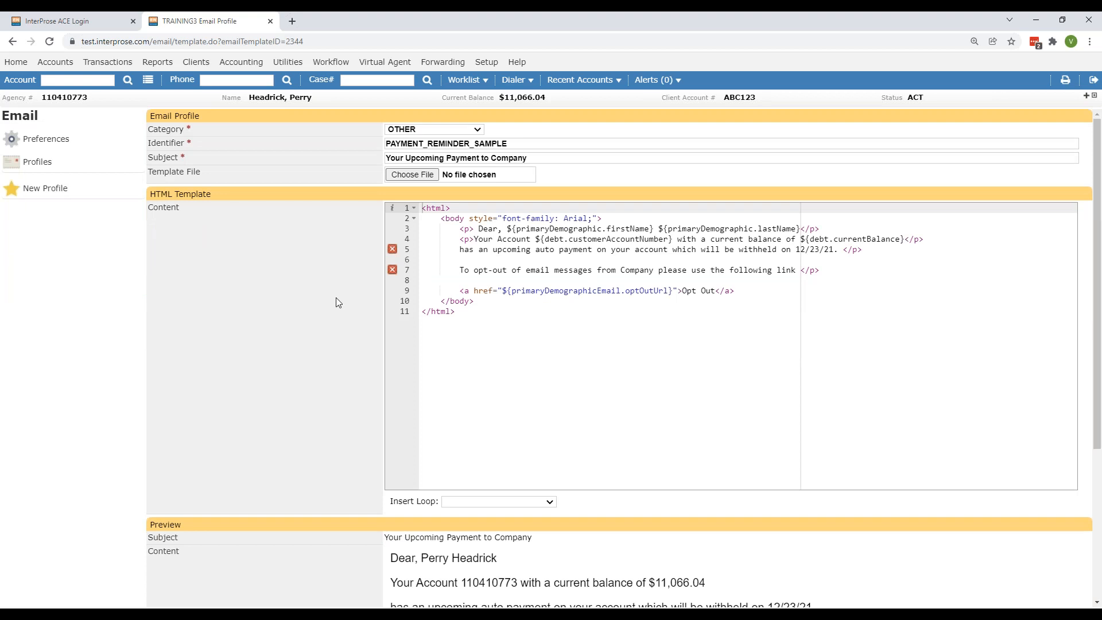
left_click_drag(451, 291, 738, 292)
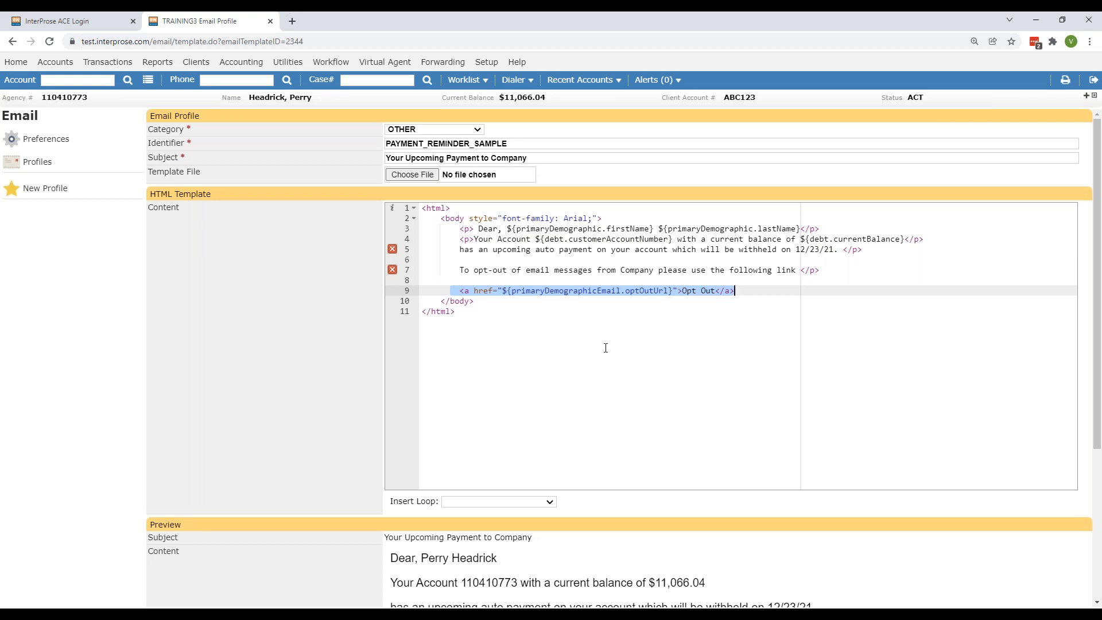
Follow the Opt Out link in the email profile's preview and highlight the confirmation message
scroll(606, 348, "down", 1)
scroll(621, 269, "down", 3)
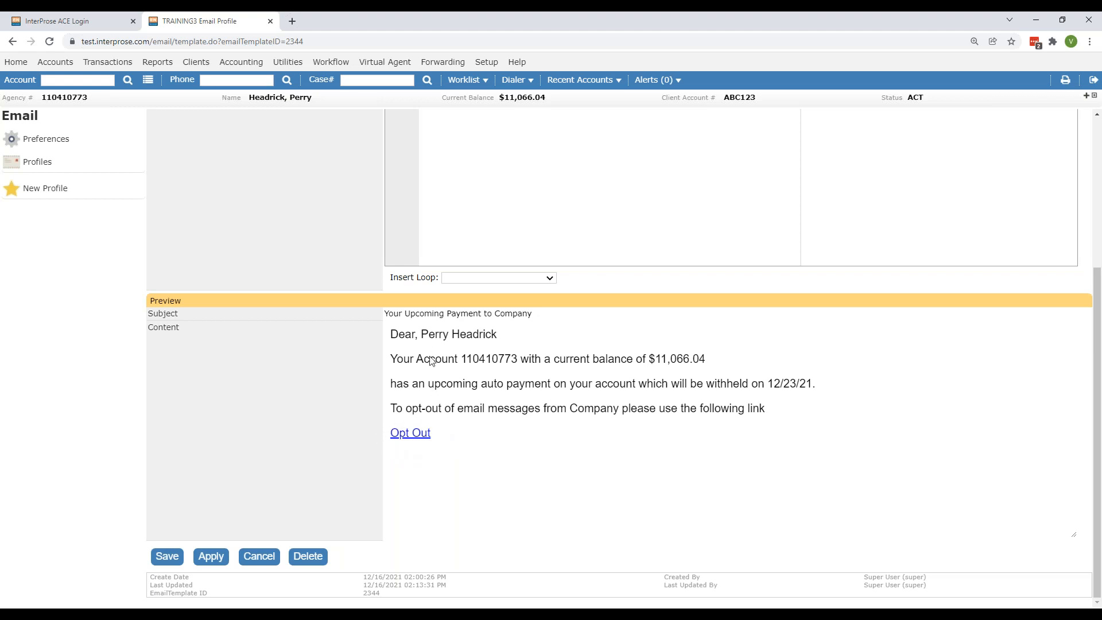
left_click(415, 438)
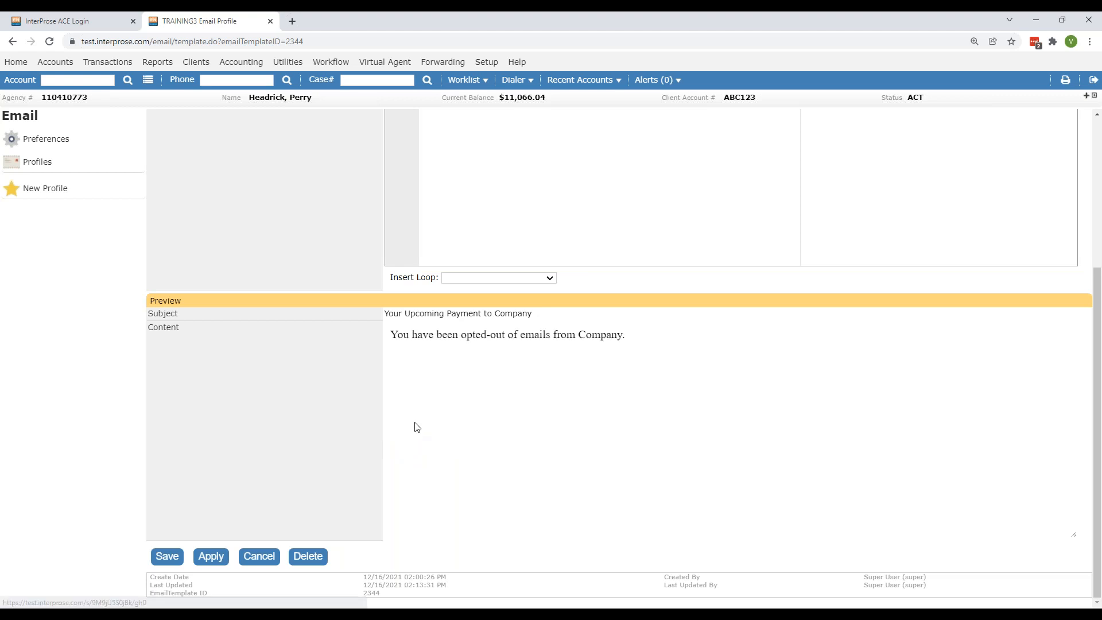
left_click_drag(390, 335, 625, 335)
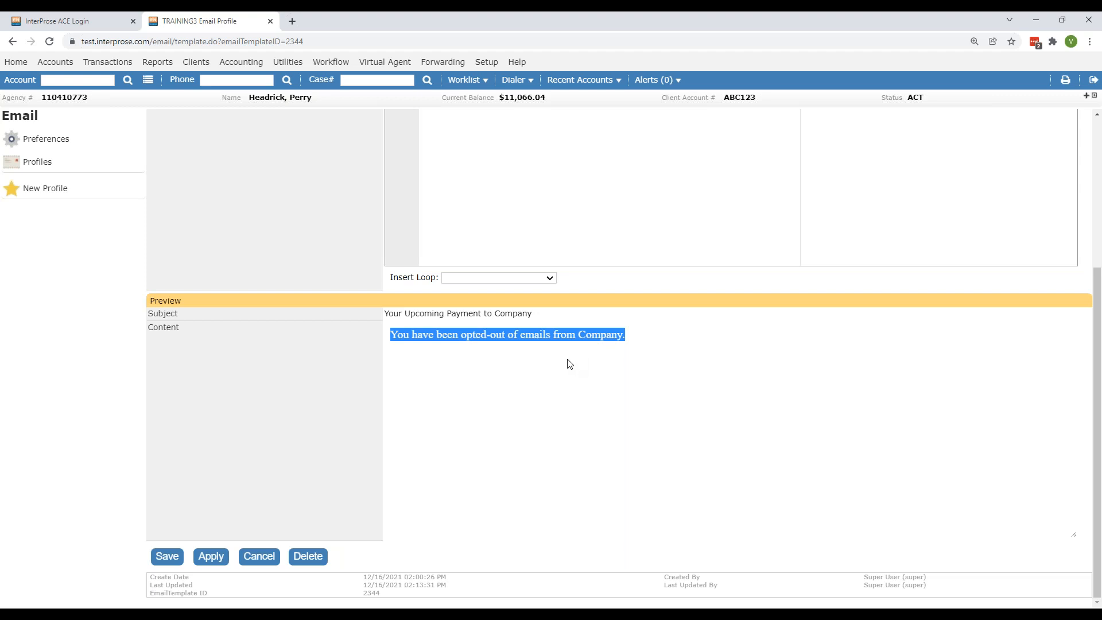
Open the Electronic Letter Service (ELS) vendor setup and highlight the Opt Out Web Confirm text
left_click(489, 62)
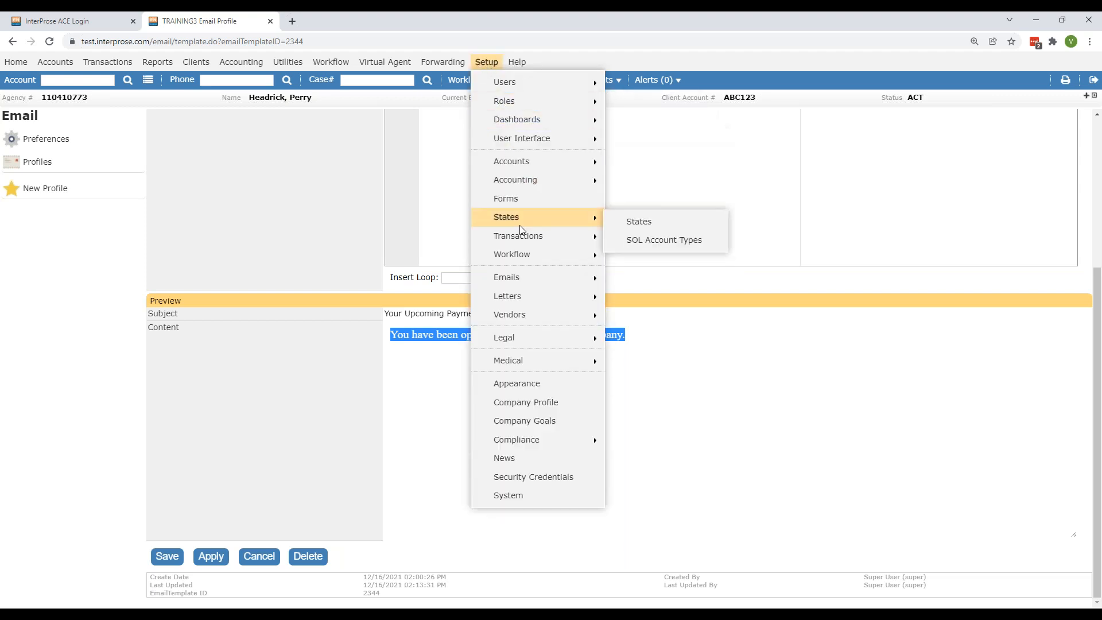
mouse_move(532, 318)
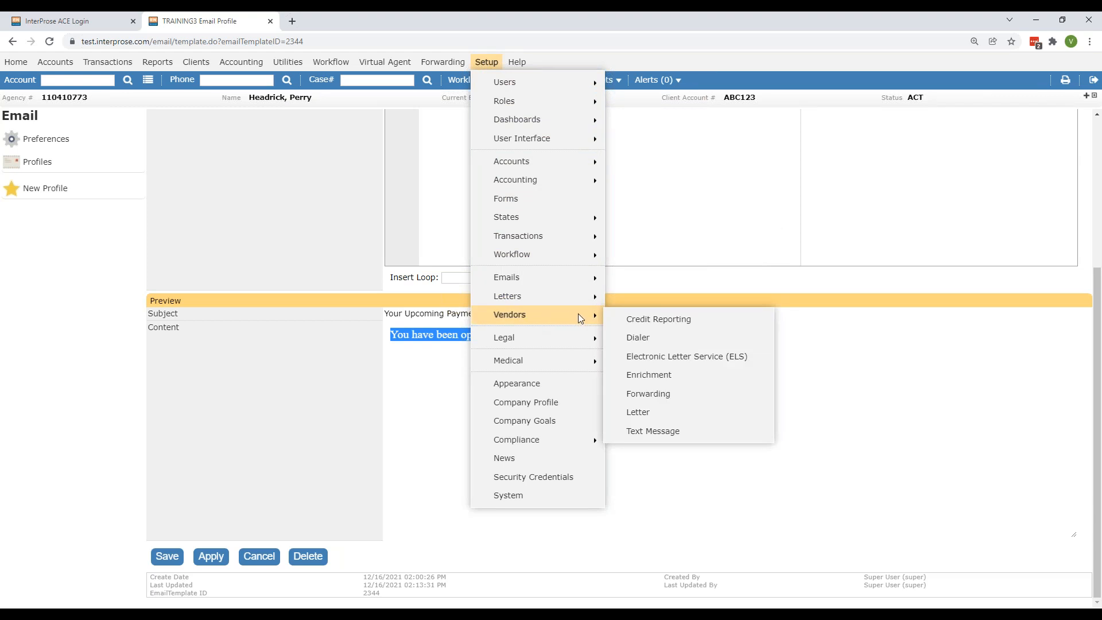
left_click(660, 351)
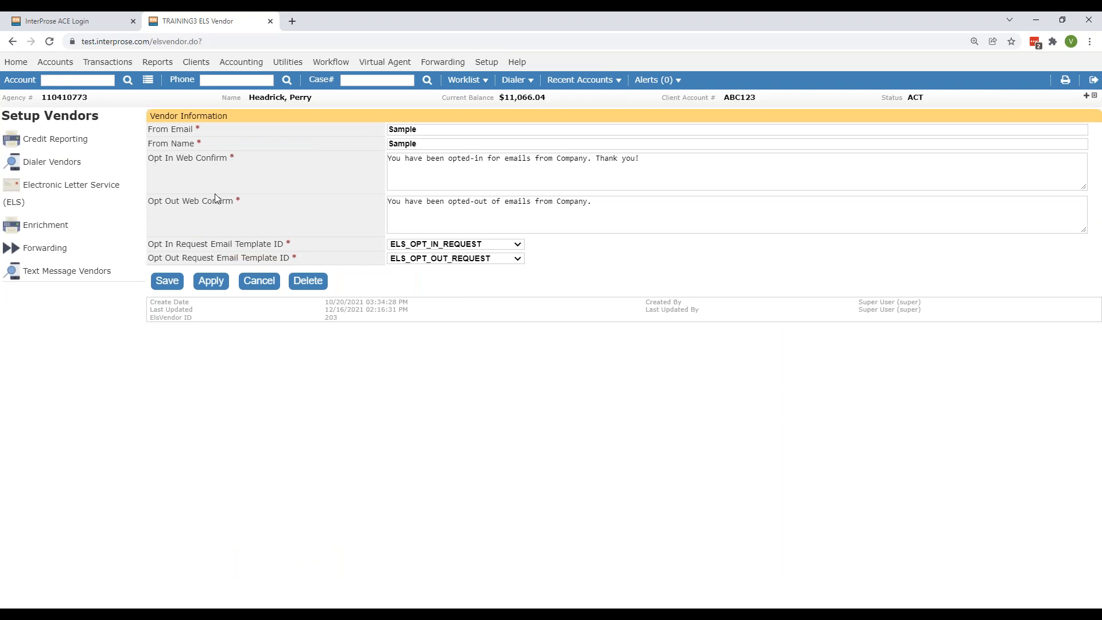
left_click_drag(595, 203, 386, 213)
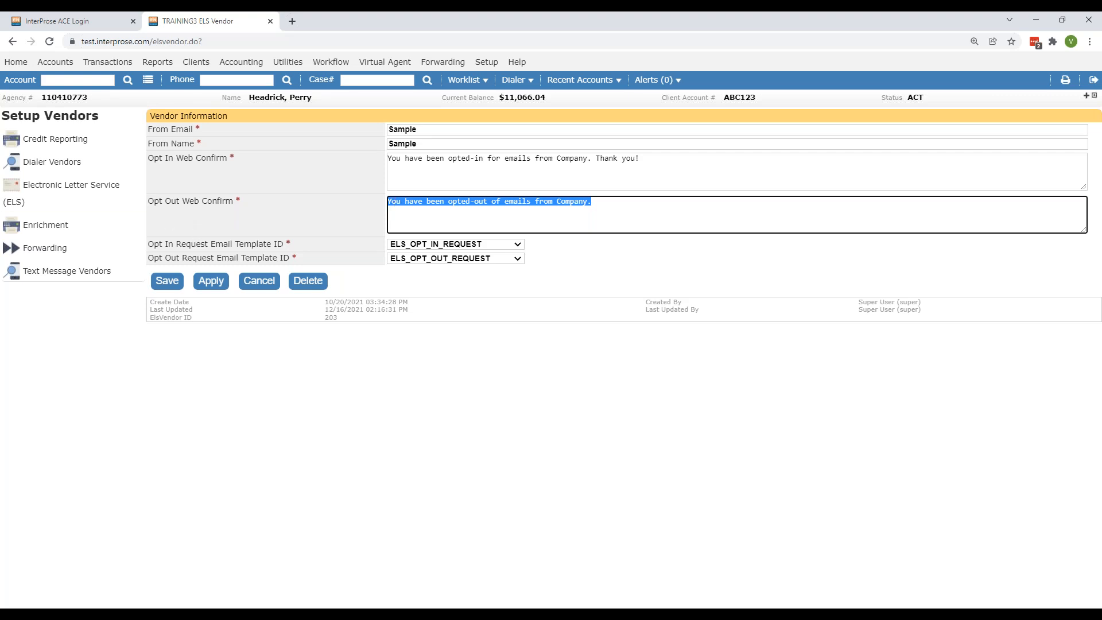
Return to the current account, dismiss its restriction notice, and view its transactions down to the bucket totals and Owing entries
left_click(82, 98)
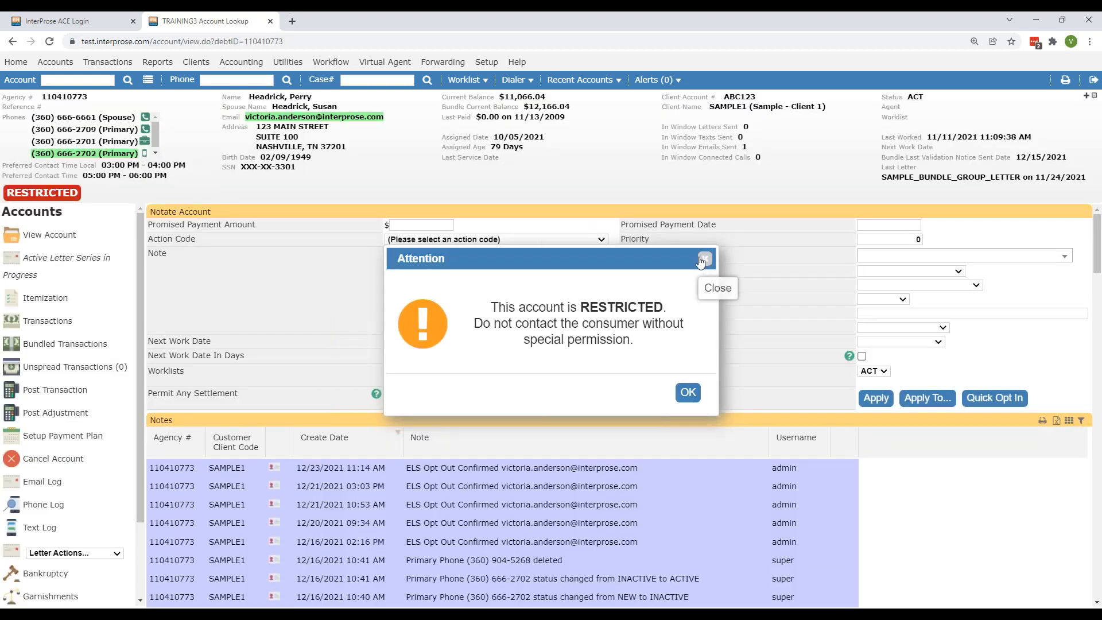
left_click(705, 258)
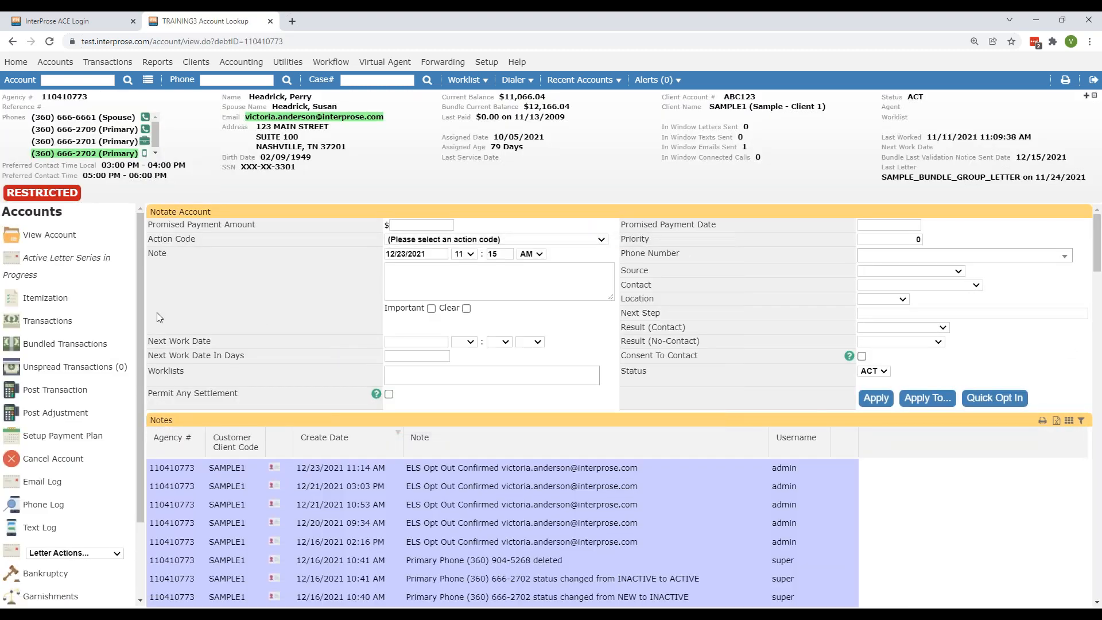
left_click(83, 326)
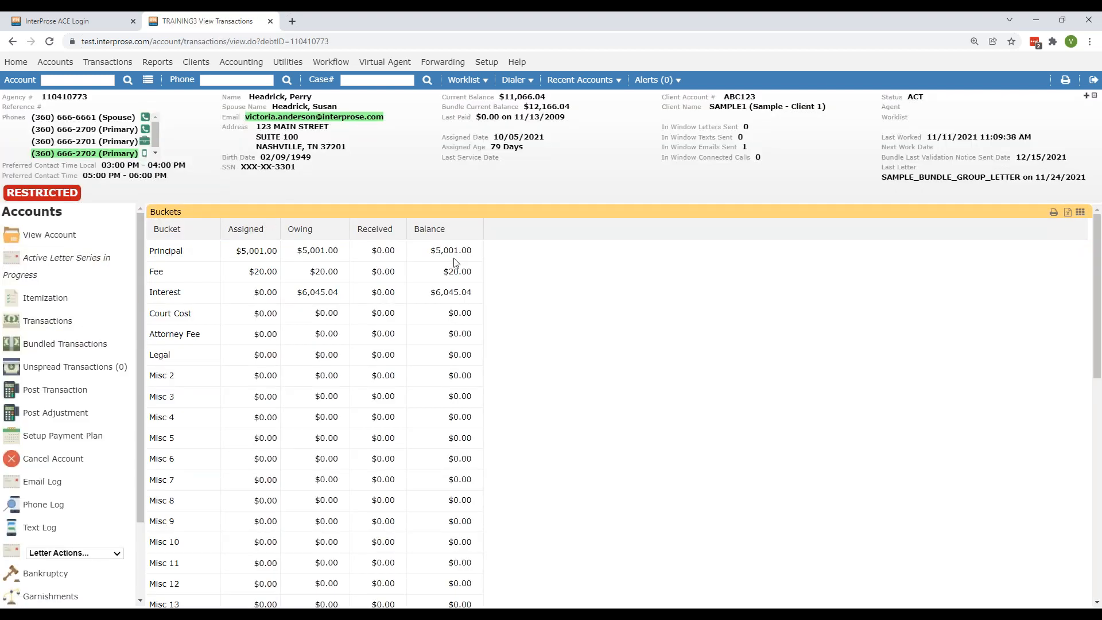
scroll(408, 400, "down", 5)
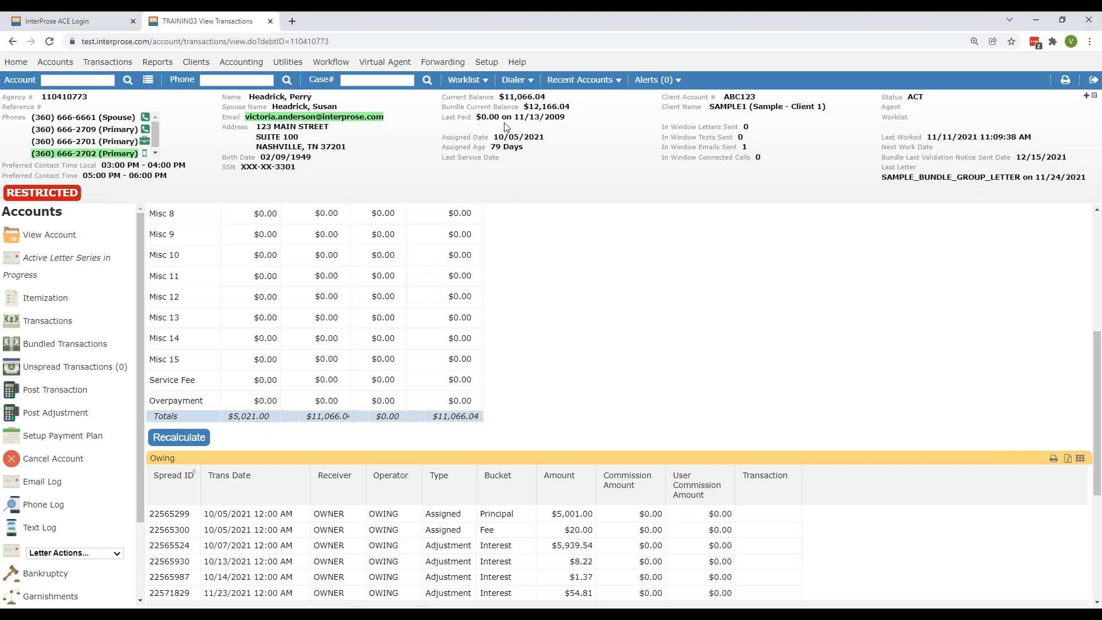
Search the workflow setup's action paths for "recalc"
left_click(485, 62)
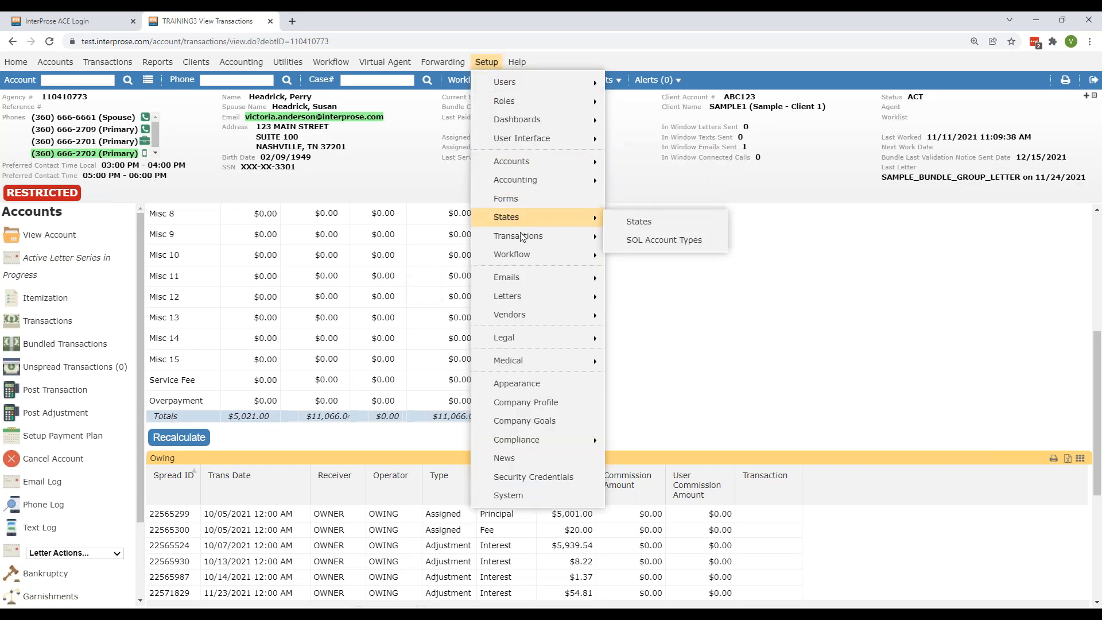
mouse_move(533, 256)
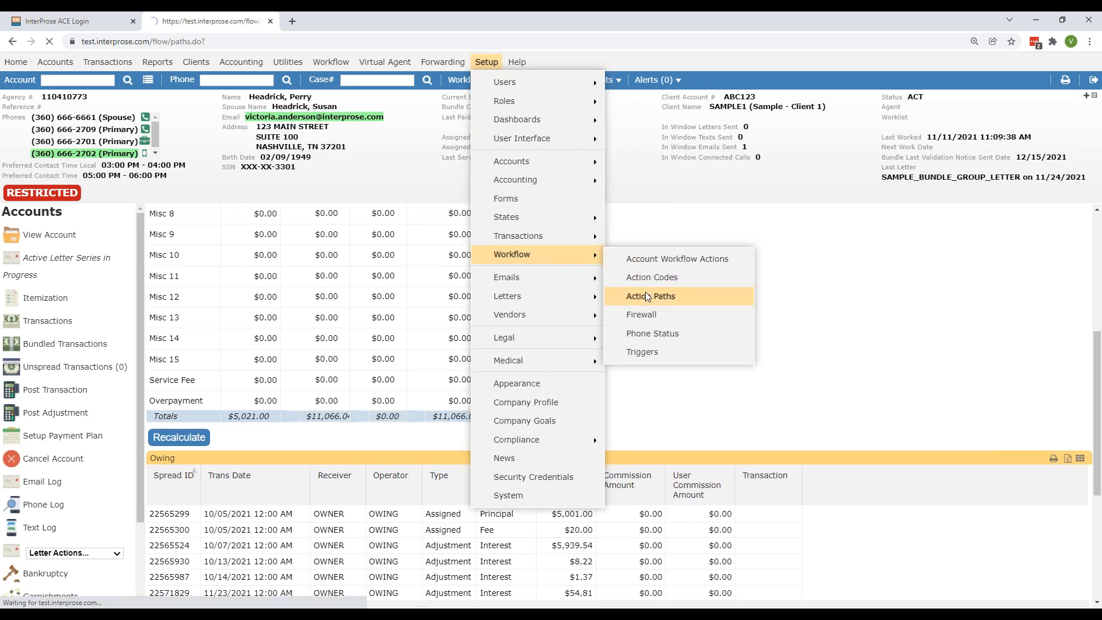
left_click(645, 292)
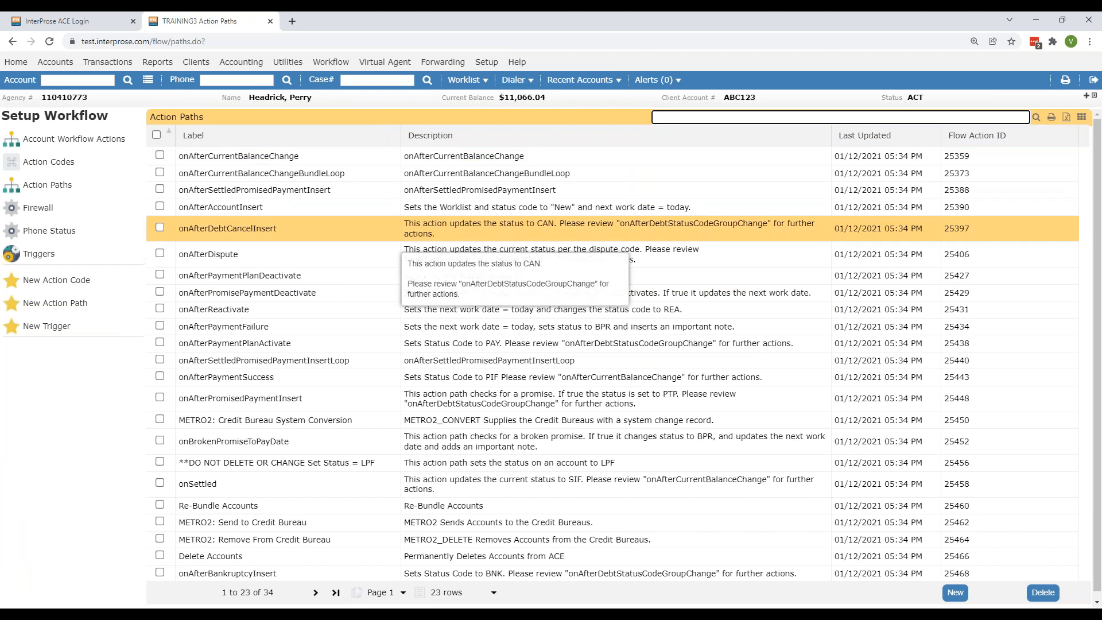
type("recalu")
key("BackSpace")
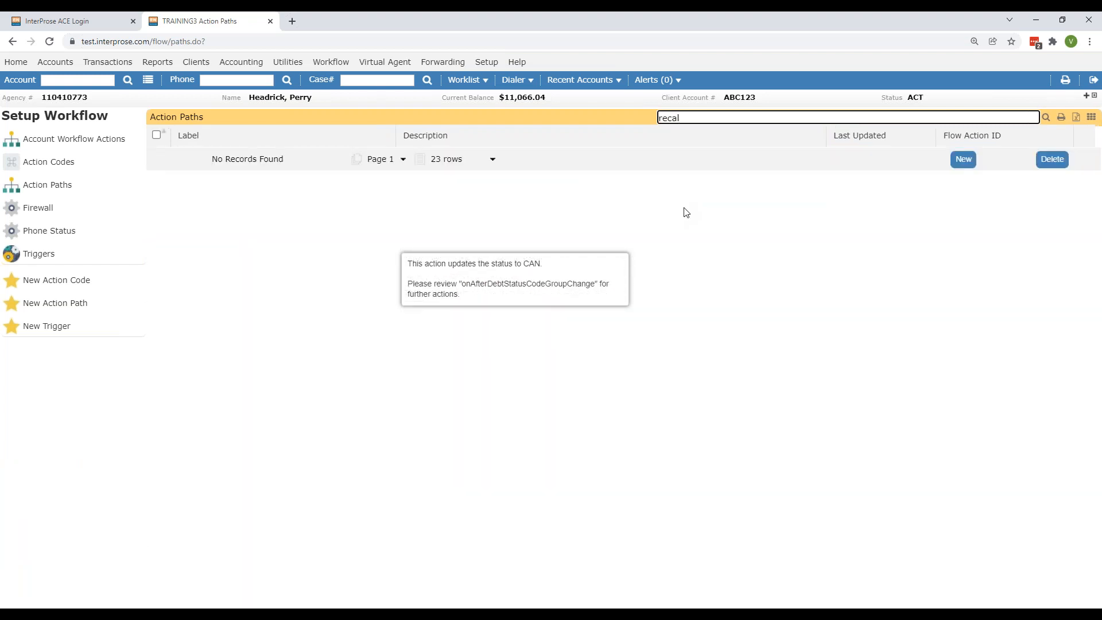
type("c")
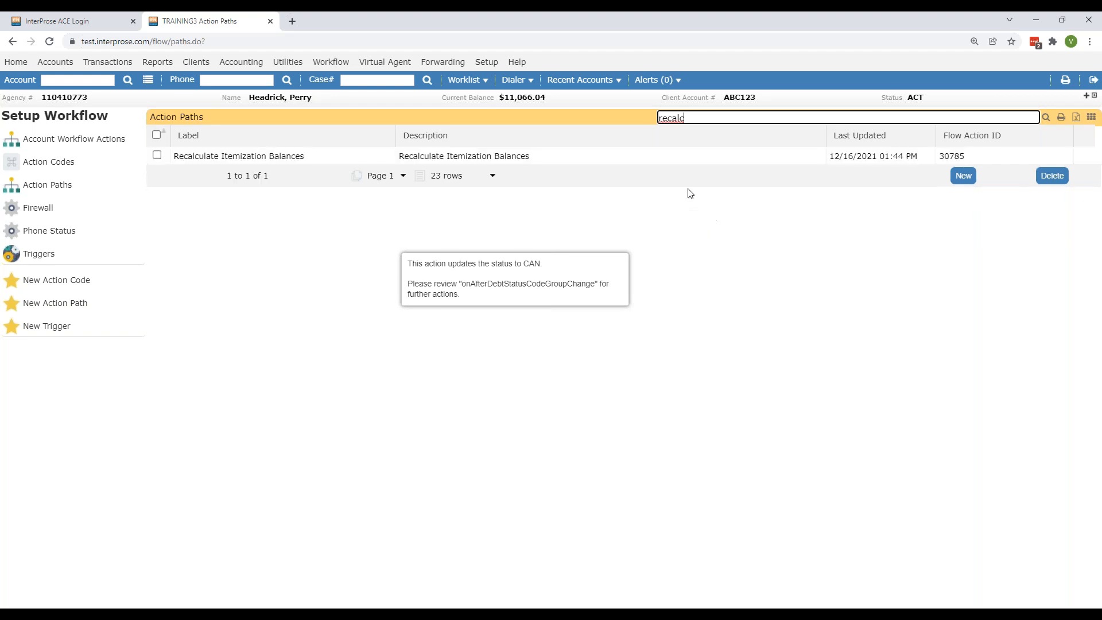
Open the Recalculate Itemization Balances action path and view its Recalculate Balances action in the editor
left_click(282, 155)
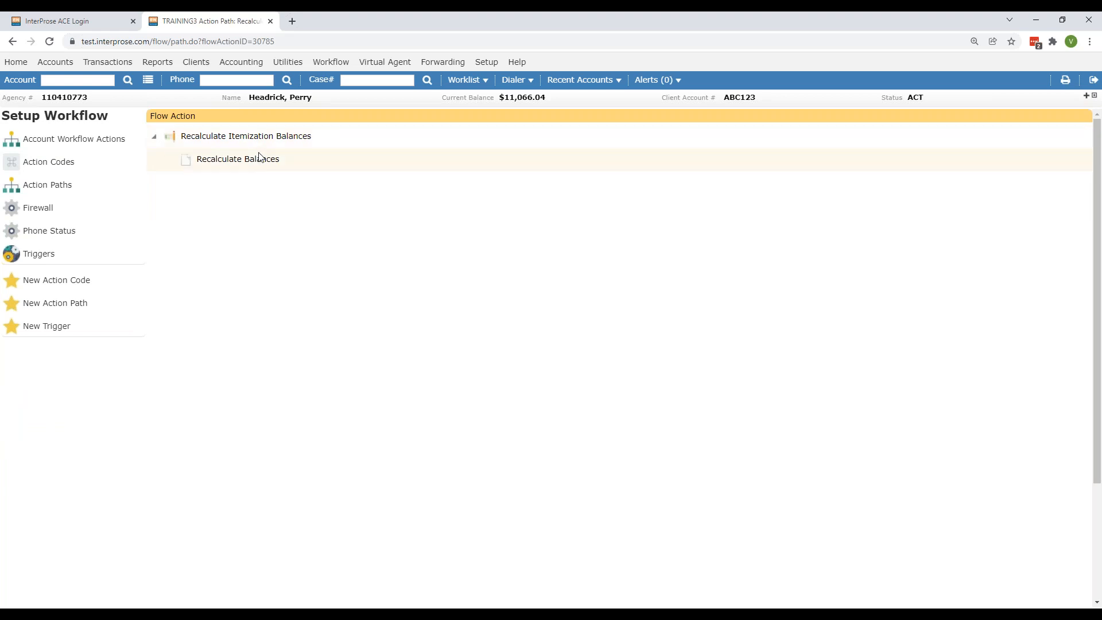
right_click(254, 160)
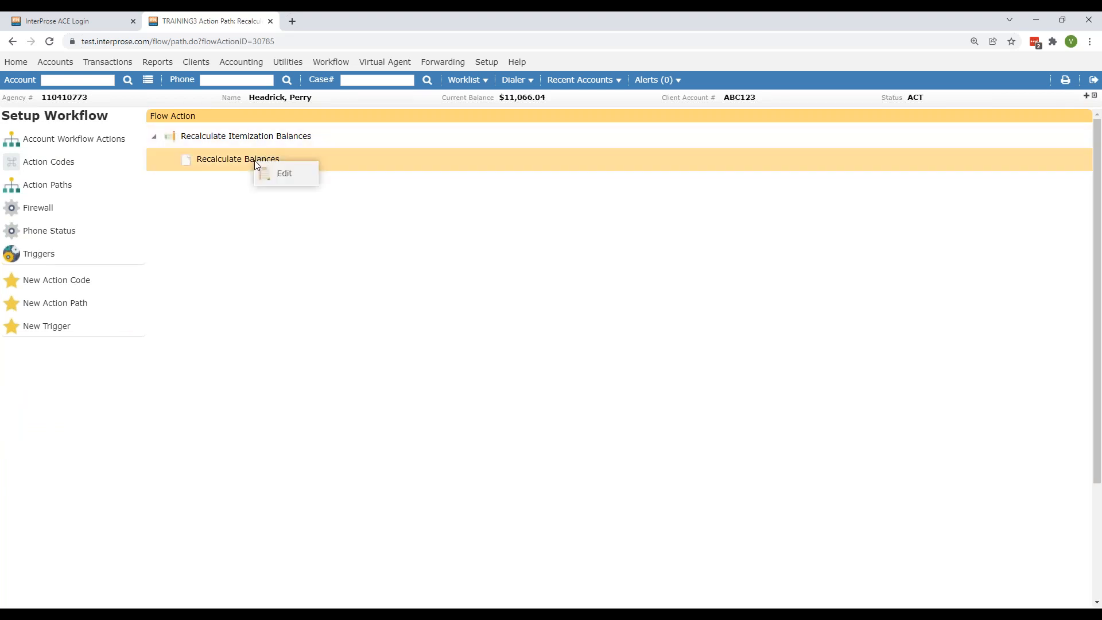
left_click(278, 178)
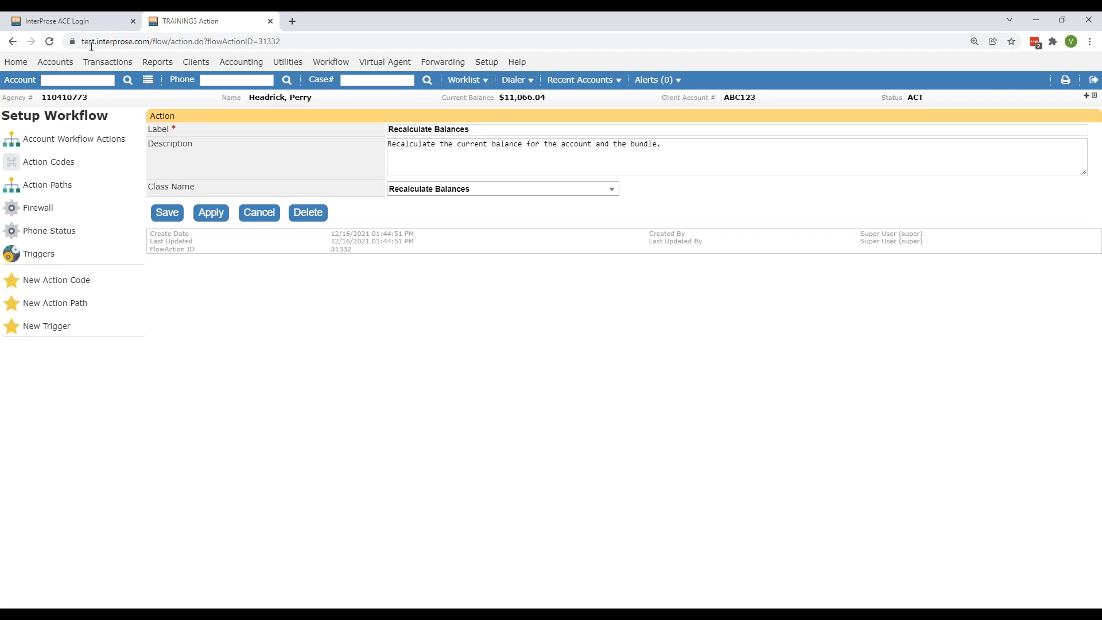
Open the Itemization Mismatch Trigger job from the utility jobs list and review its settings and task
left_click(284, 61)
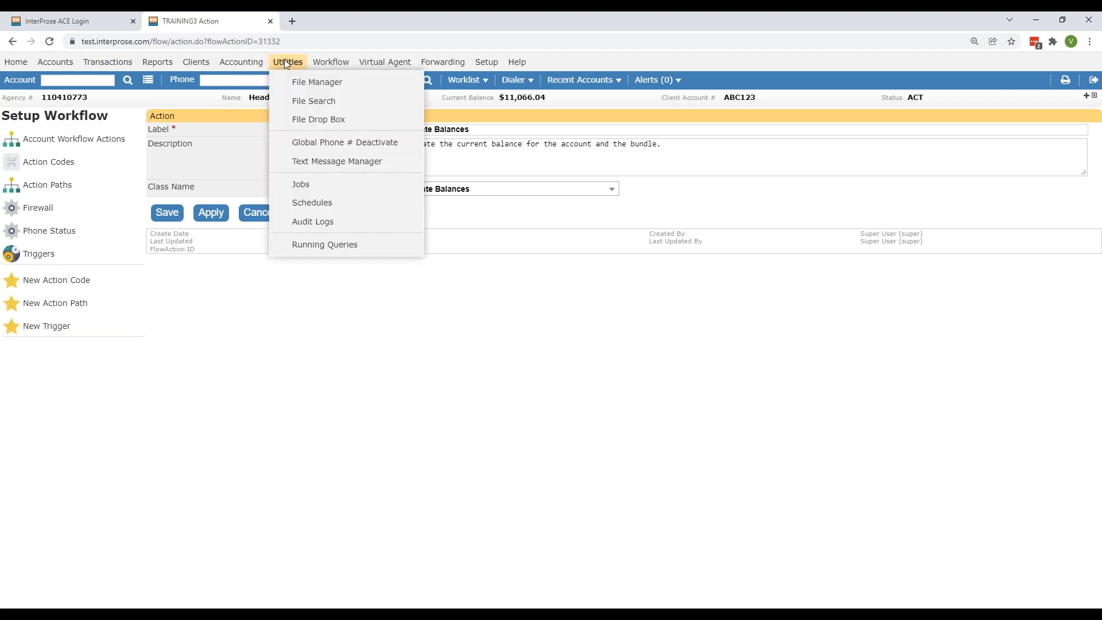
left_click(306, 185)
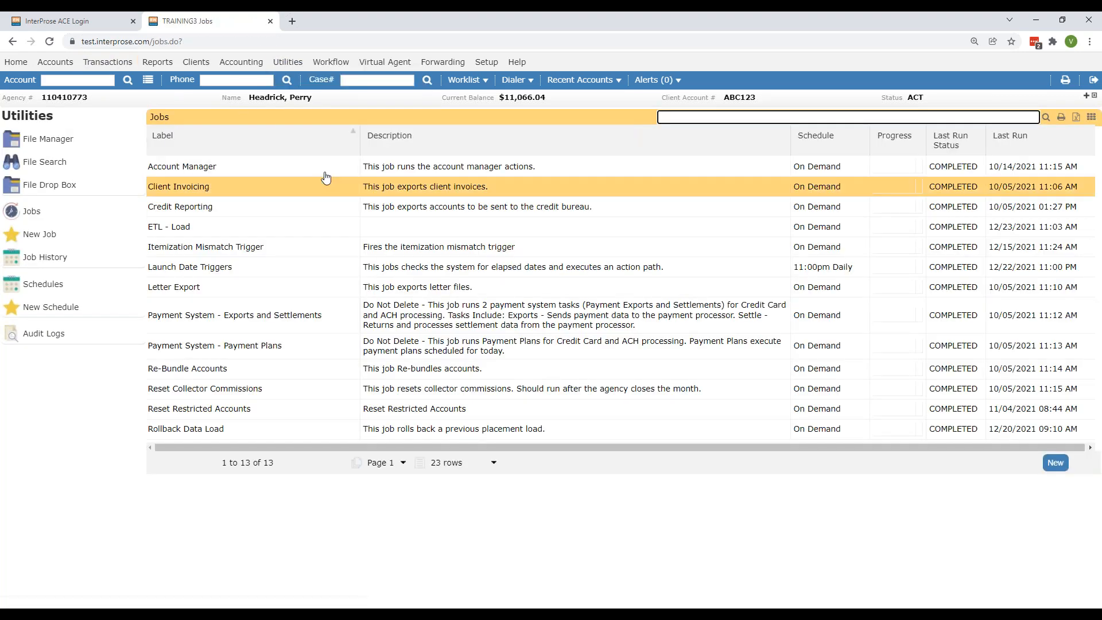
left_click(313, 248)
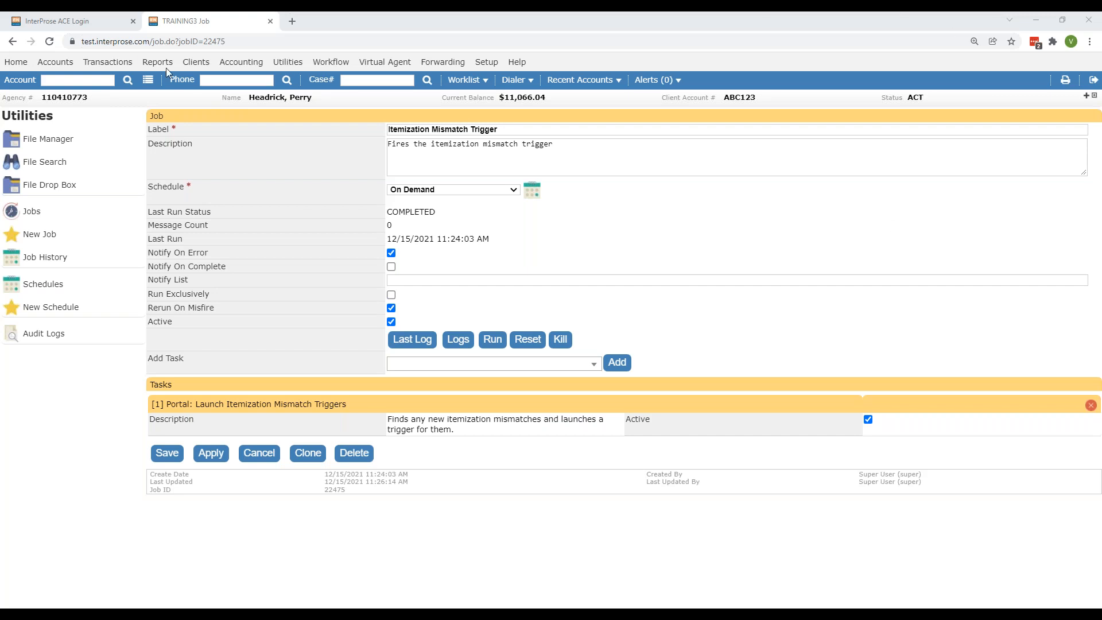
left_click(64, 64)
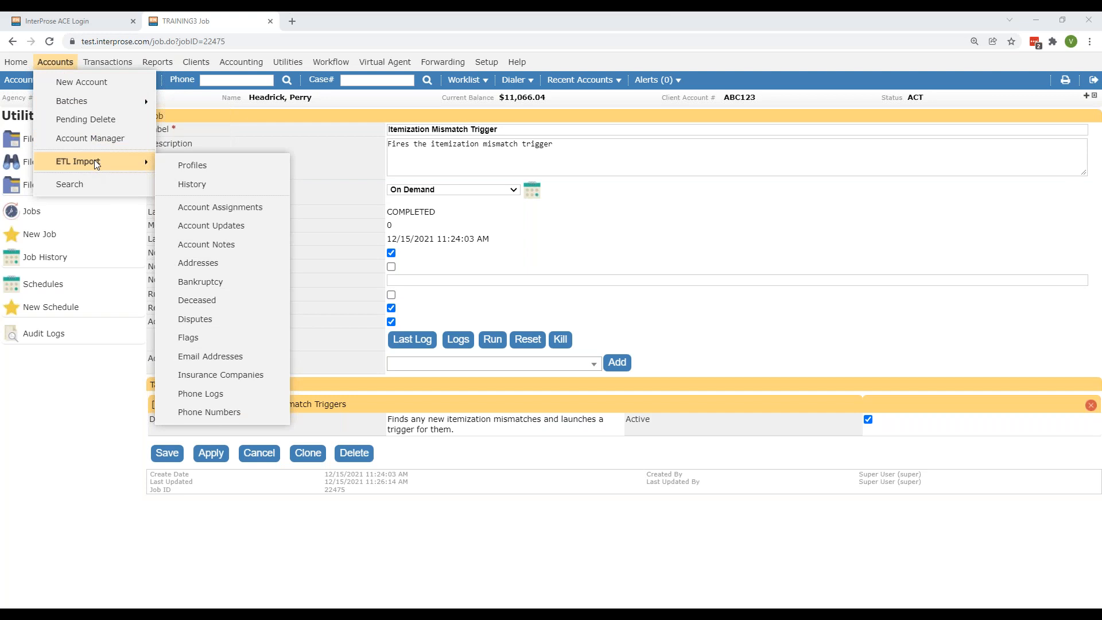
left_click(96, 179)
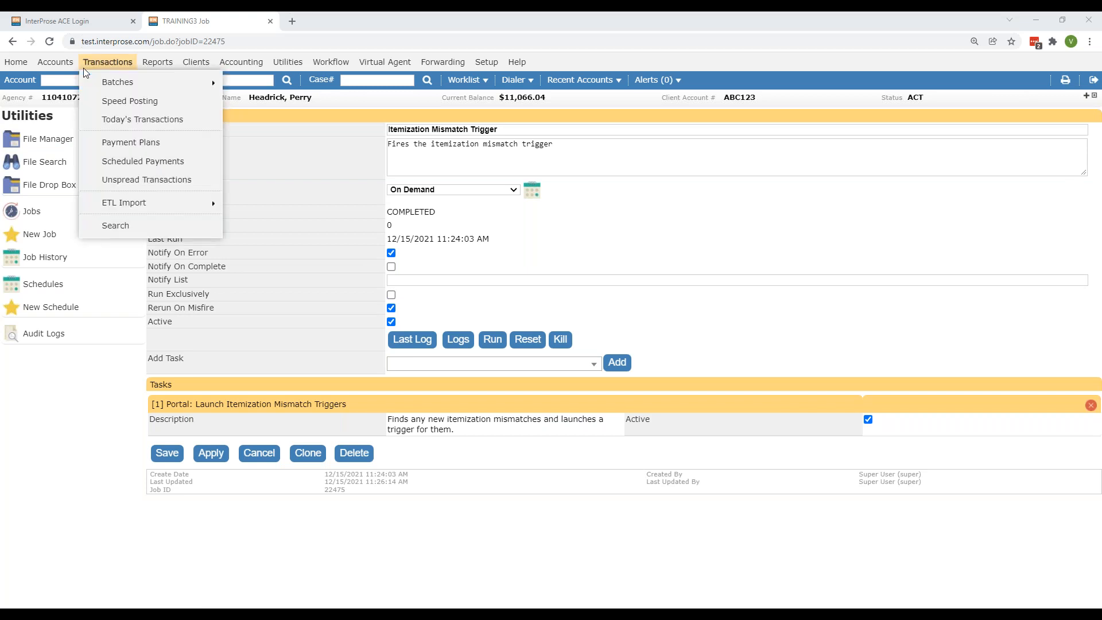
mouse_move(73, 69)
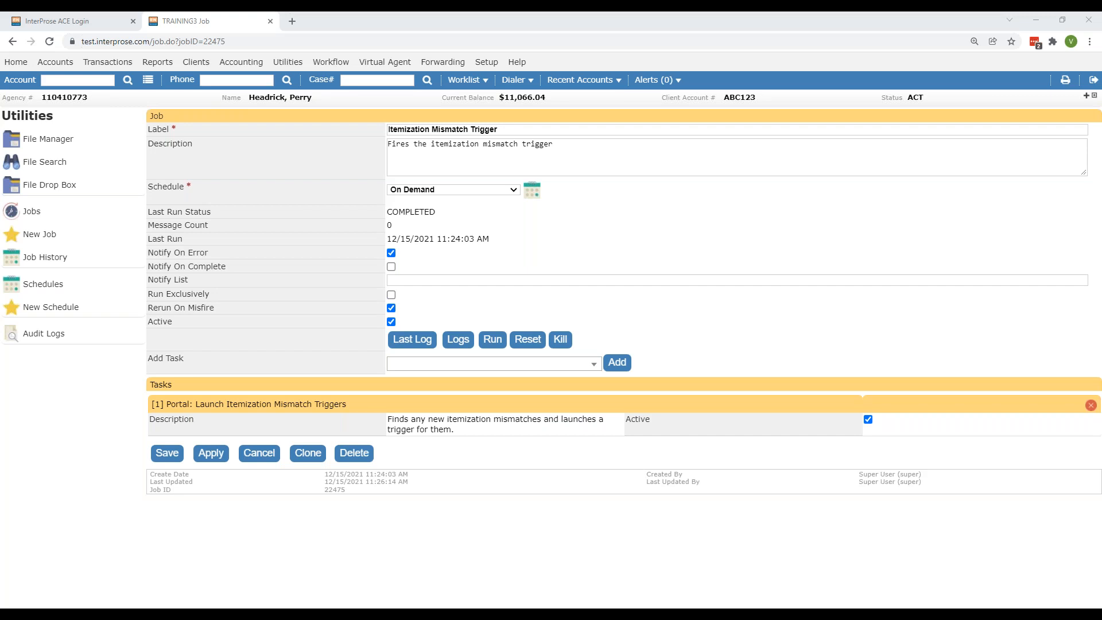
Reopen the current account, dismiss its restriction notice, and view the payment section of its Post Transaction form
left_click(86, 97)
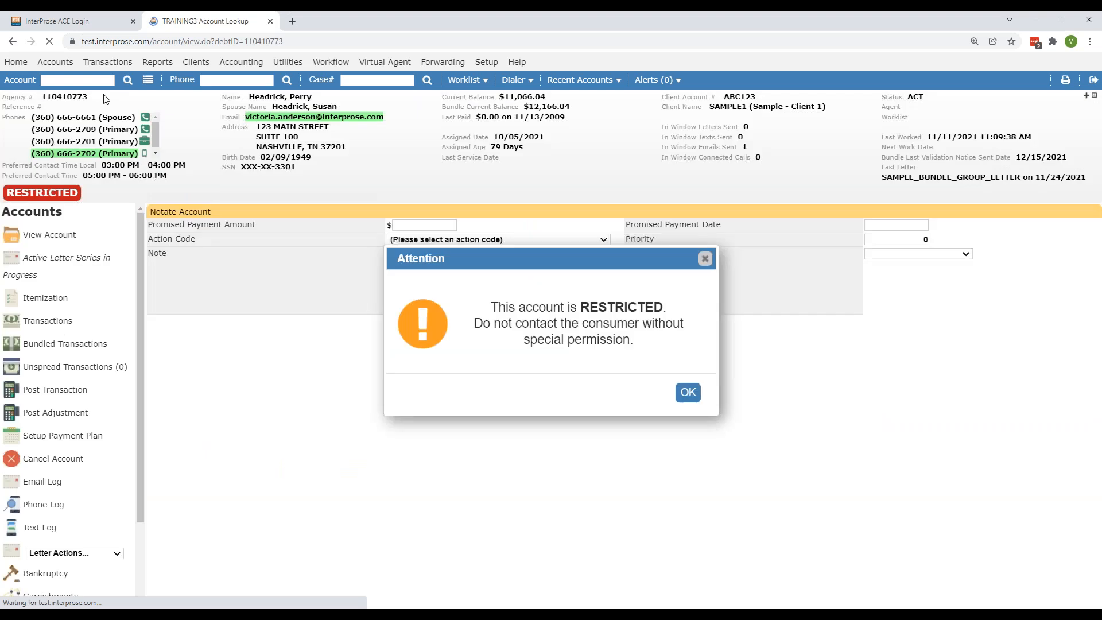
left_click(705, 258)
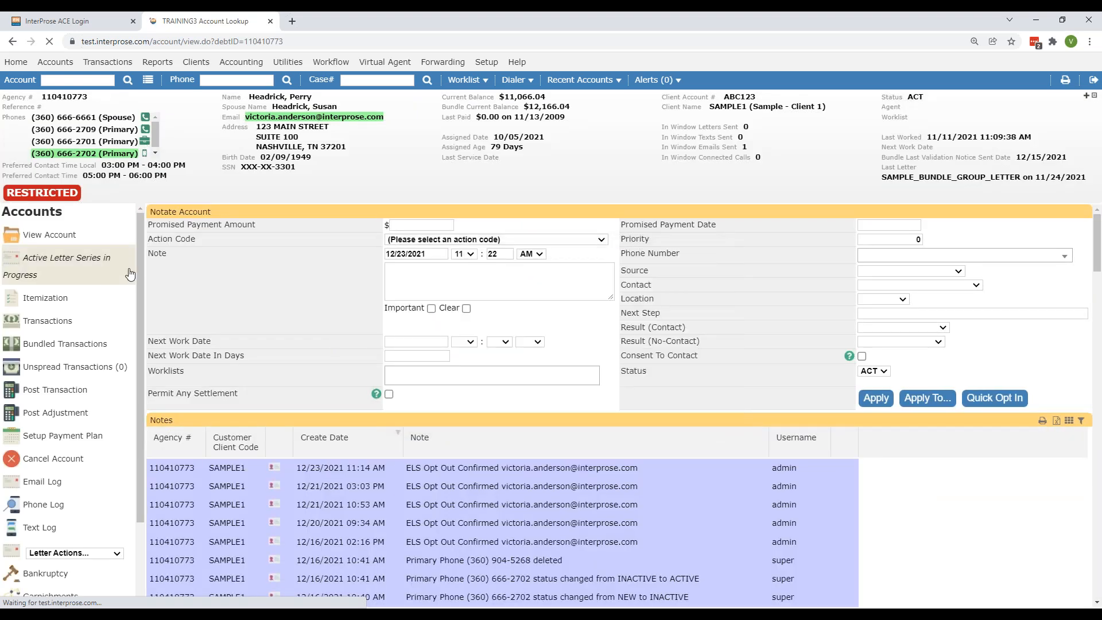
left_click(88, 388)
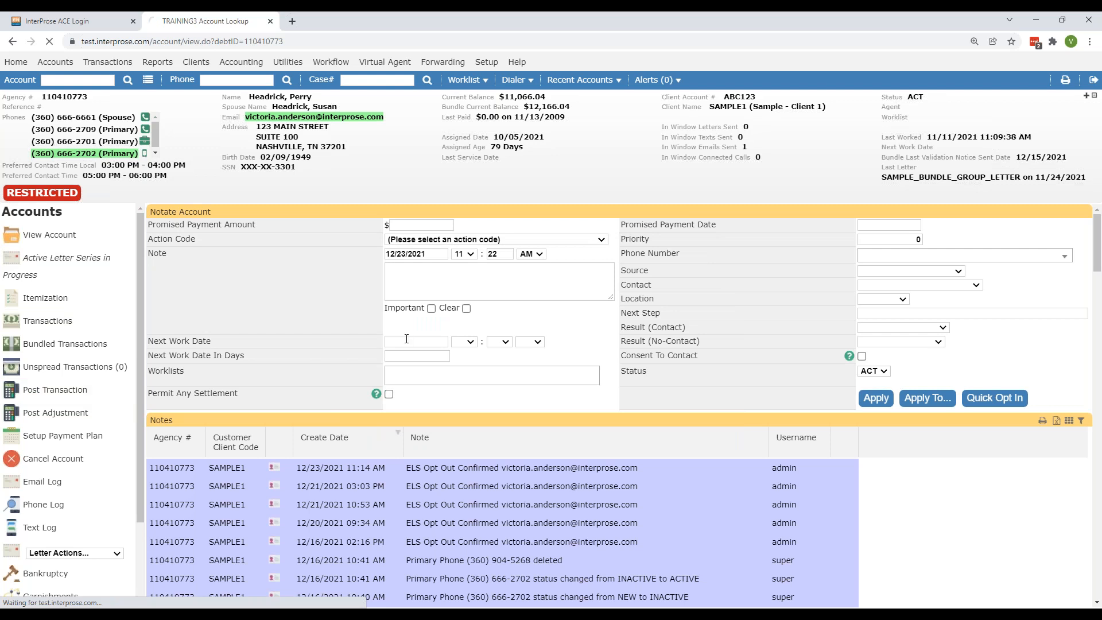
scroll(424, 320, "down", 2)
scroll(424, 319, "down", 7)
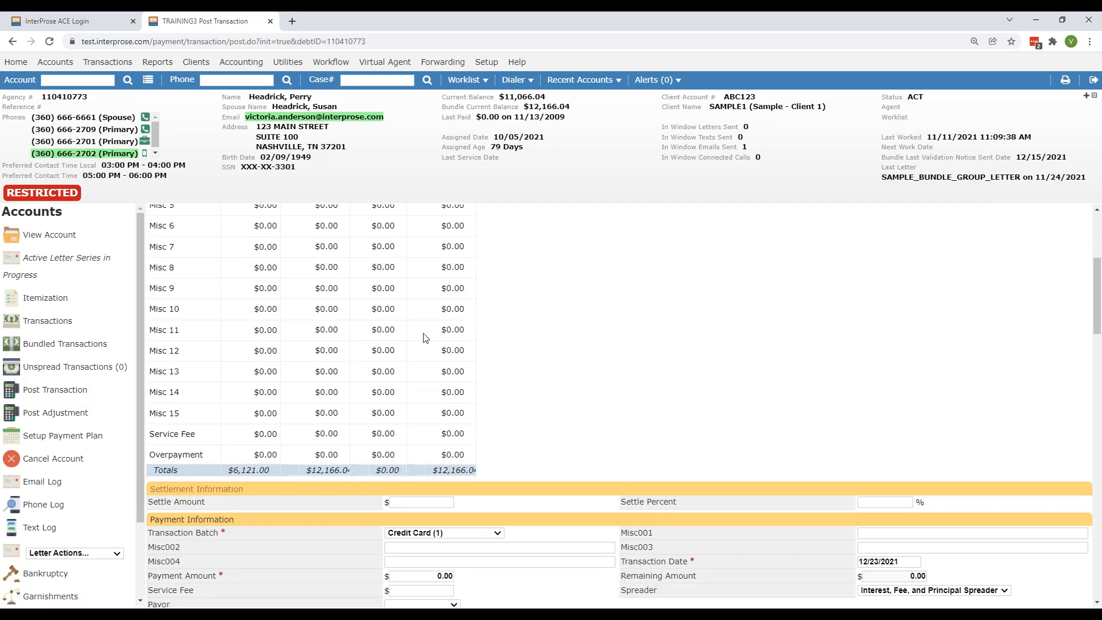